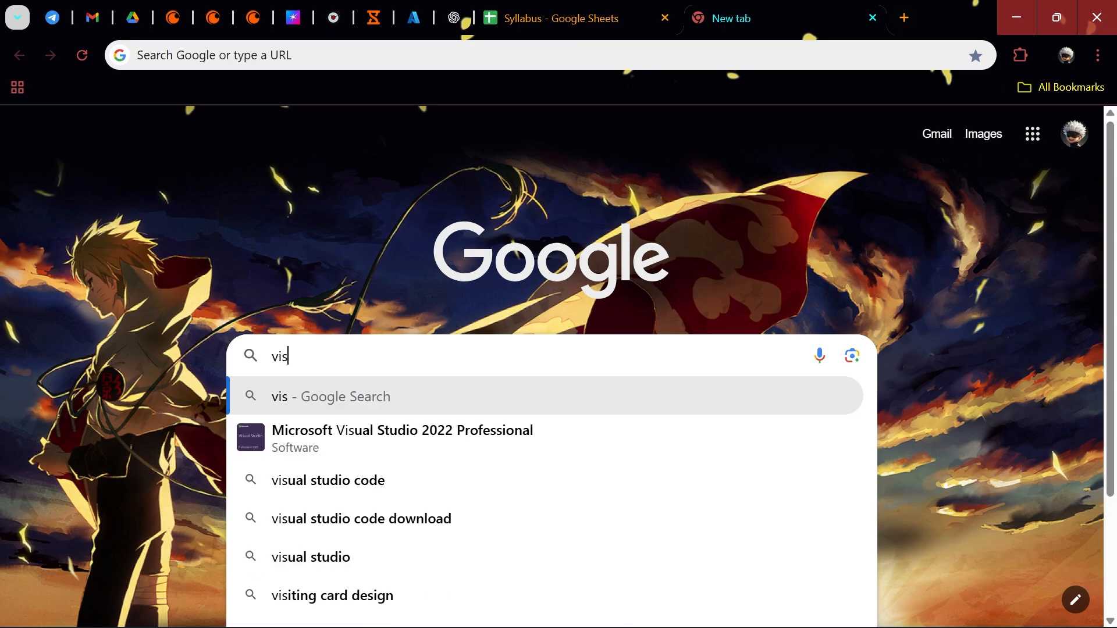
# Search Google for "visual studio community 2022 download"
pyautogui.press('Down')
pyautogui.press('Down')
pyautogui.press('Down')
pyautogui.press('Down')
pyautogui.write('co')
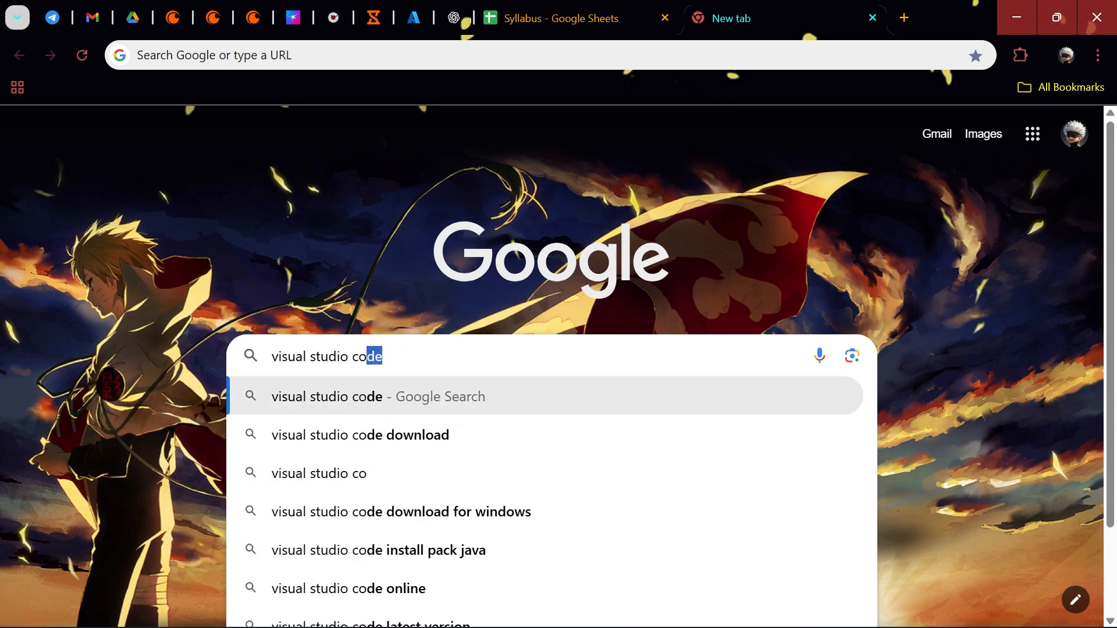
pyautogui.write('m')
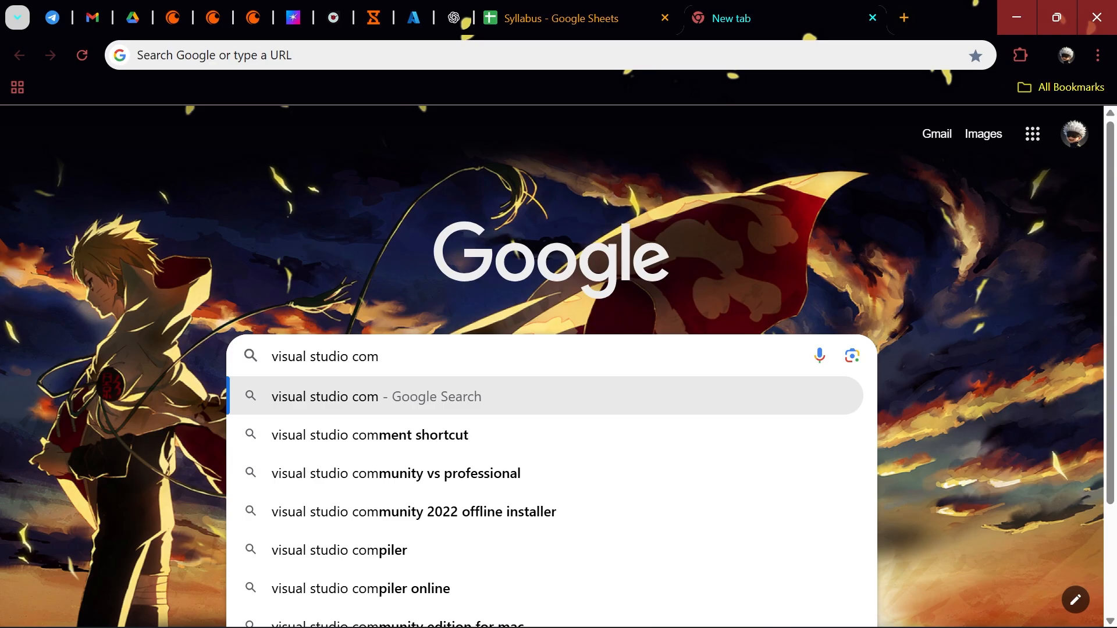
pyautogui.press('Down')
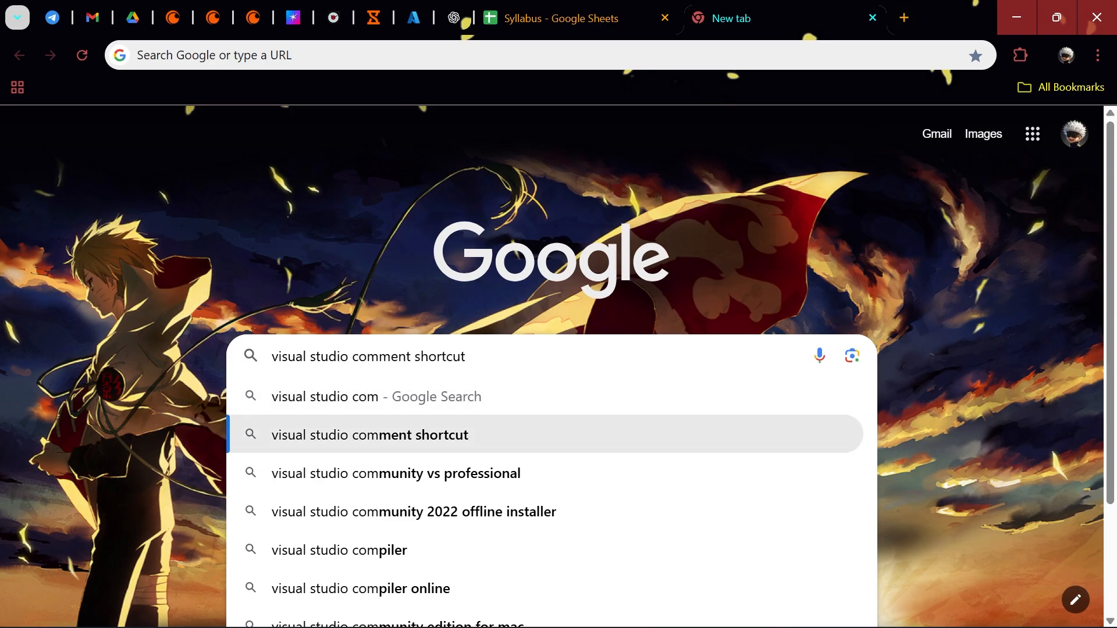
pyautogui.press('Down')
pyautogui.press('Up')
pyautogui.press('Down')
pyautogui.press('BackSpace')
pyautogui.press('BackSpace')
pyautogui.press('BackSpace')
pyautogui.press('BackSpace')
pyautogui.press('BackSpace')
pyautogui.press('BackSpace')
pyautogui.press('BackSpace')
pyautogui.press('BackSpace')
pyautogui.press('BackSpace')
pyautogui.press('BackSpace')
pyautogui.press('BackSpace')
pyautogui.press('BackSpace')
pyautogui.press('BackSpace')
pyautogui.press('BackSpace')
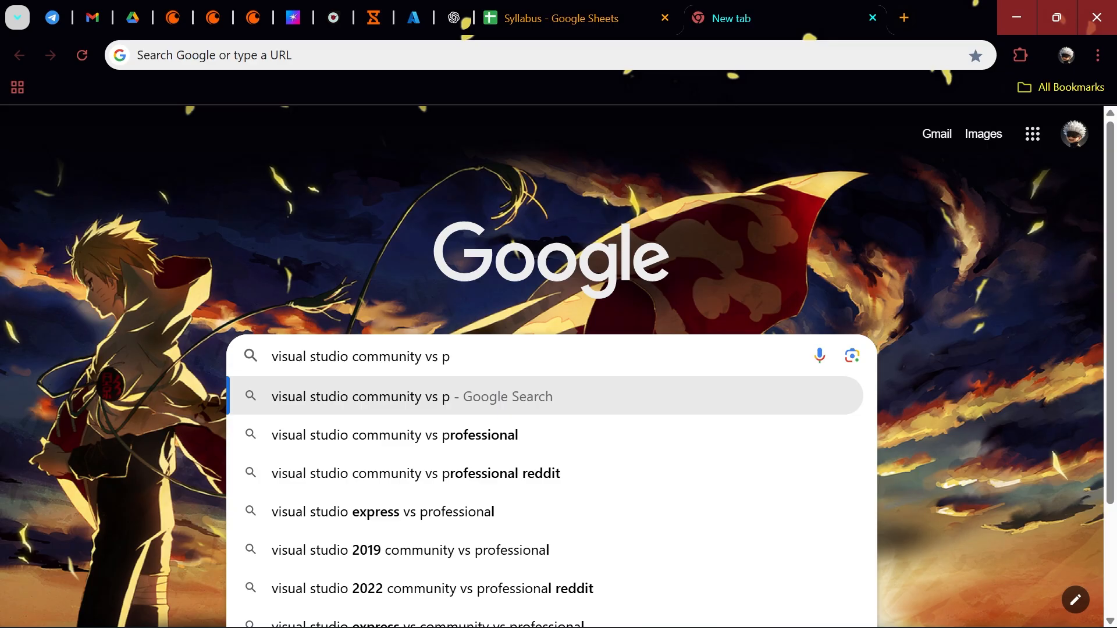
pyautogui.press('BackSpace')
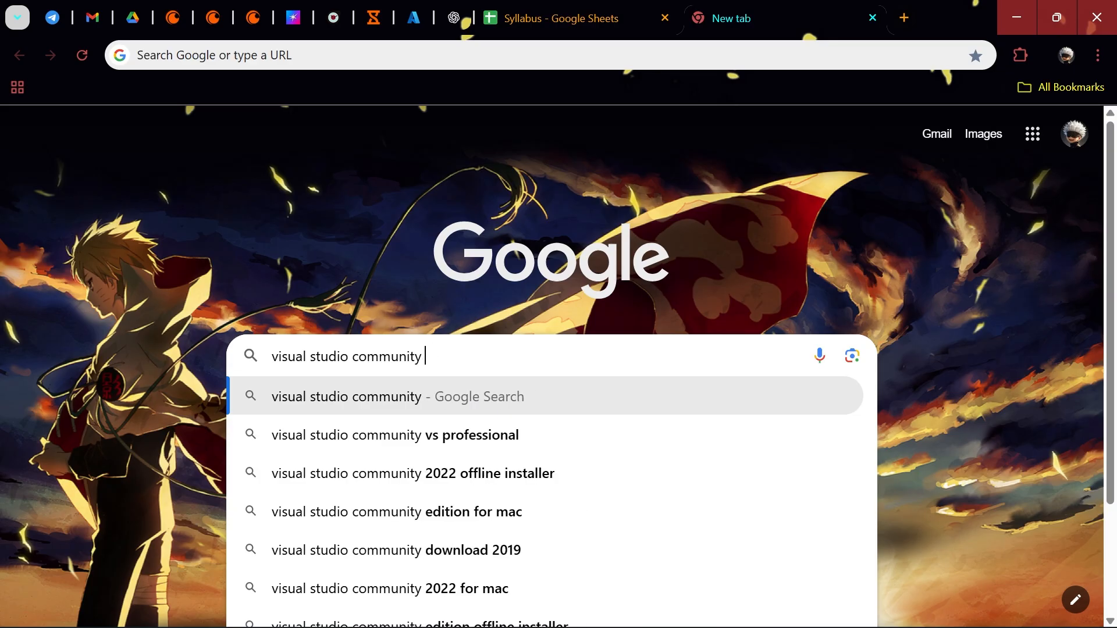
pyautogui.write('2022 ')
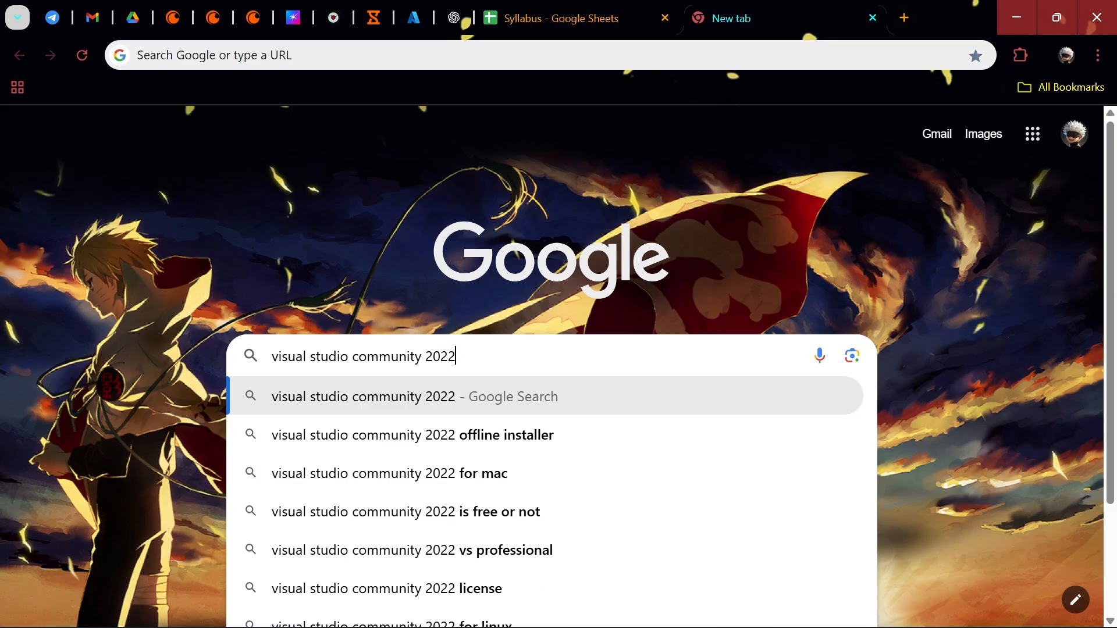
pyautogui.write('do')
pyautogui.press('Return')
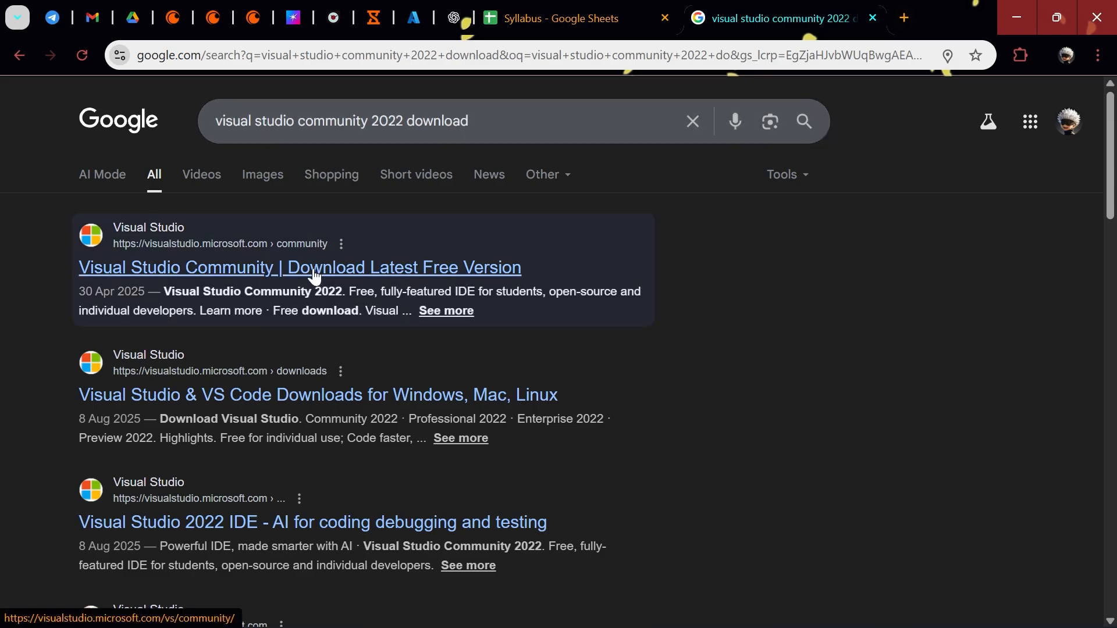
# Open the "Visual Studio Community | Download Latest Free Version" page from the search results
pyautogui.click(288, 267)
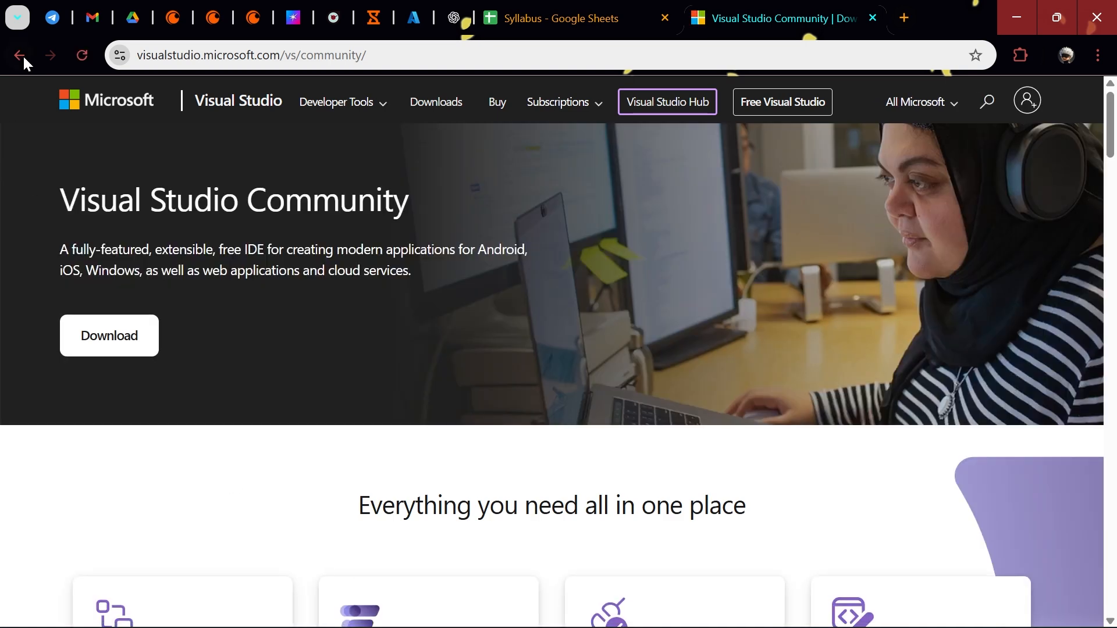
pyautogui.click(23, 56)
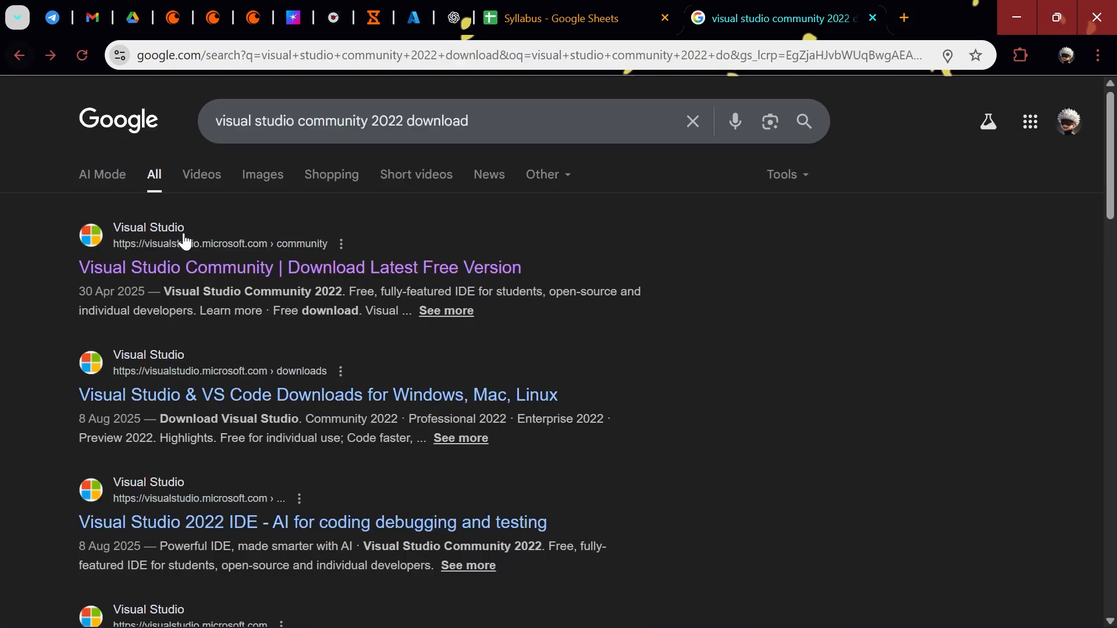
pyautogui.click(390, 274)
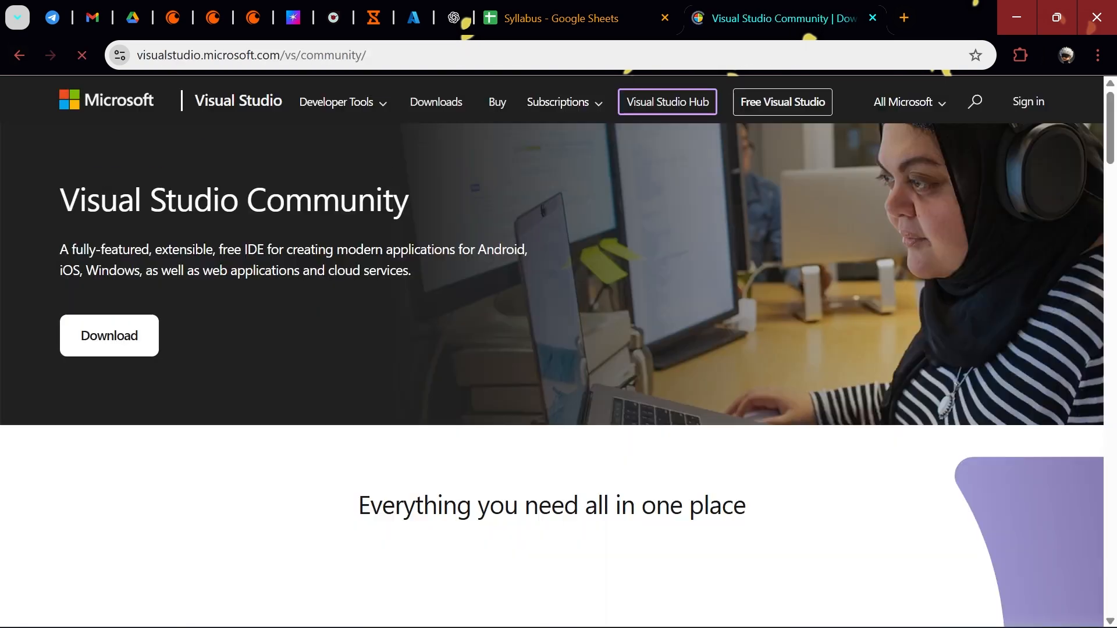
# Examine the Visual Studio Community page for its features, modular installation, usage terms and available editions
pyautogui.scroll(-15, 402, 312)
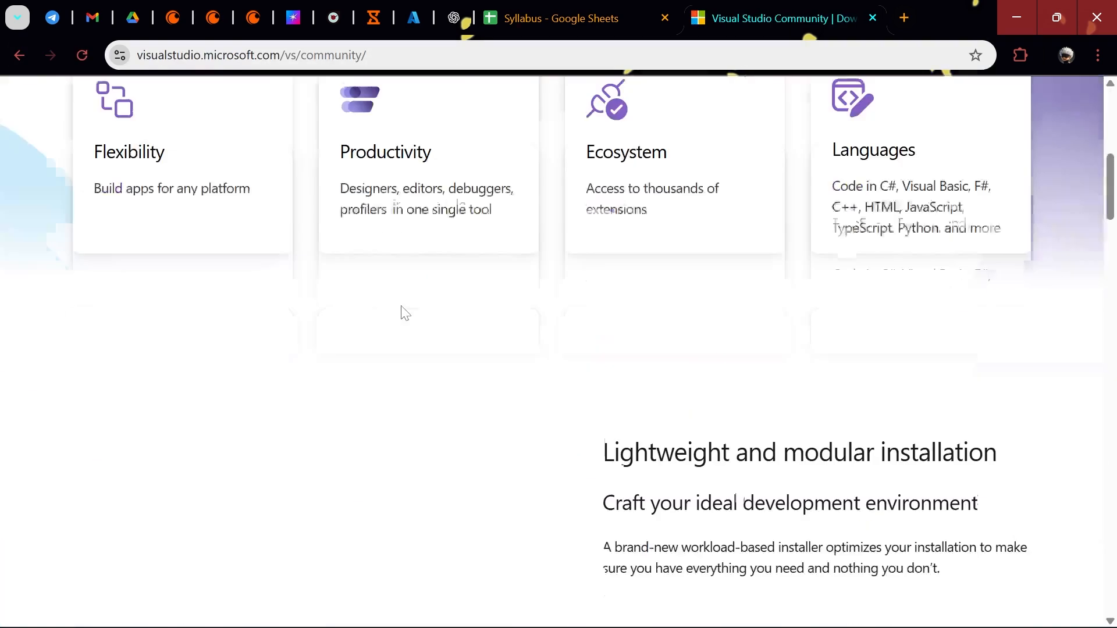
pyautogui.scroll(-20, 395, 336)
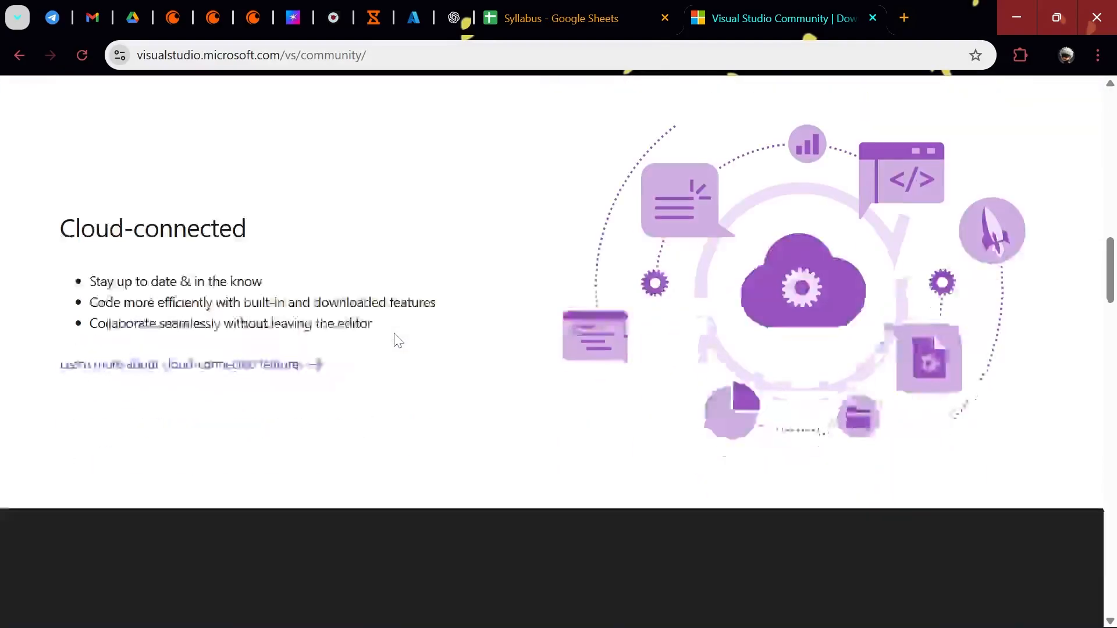
pyautogui.scroll(-15, 398, 340)
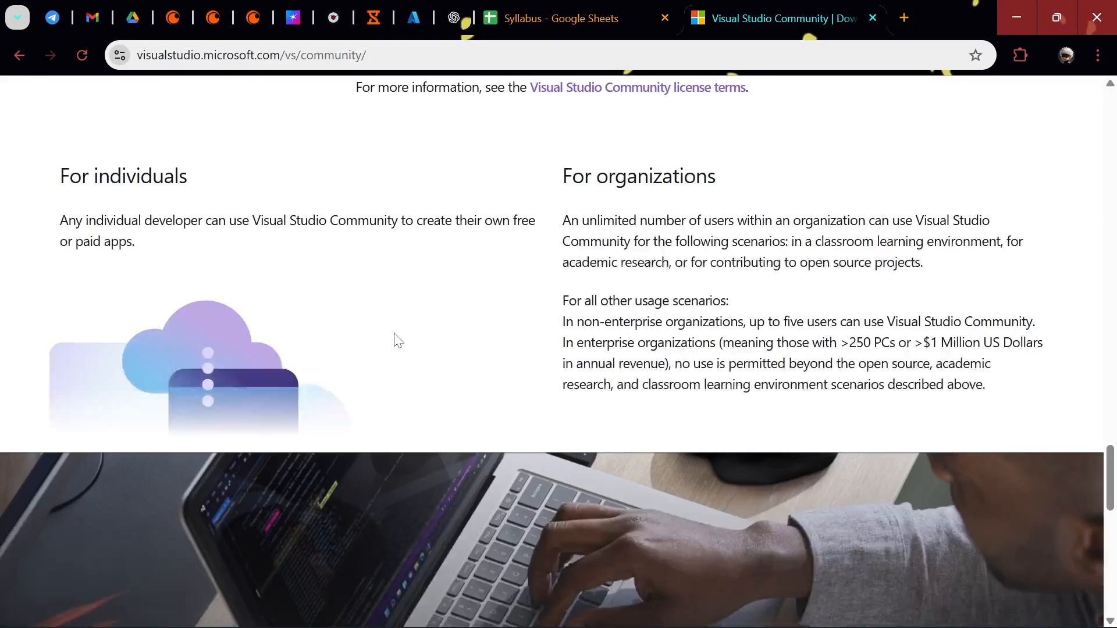
pyautogui.scroll(20, 395, 340)
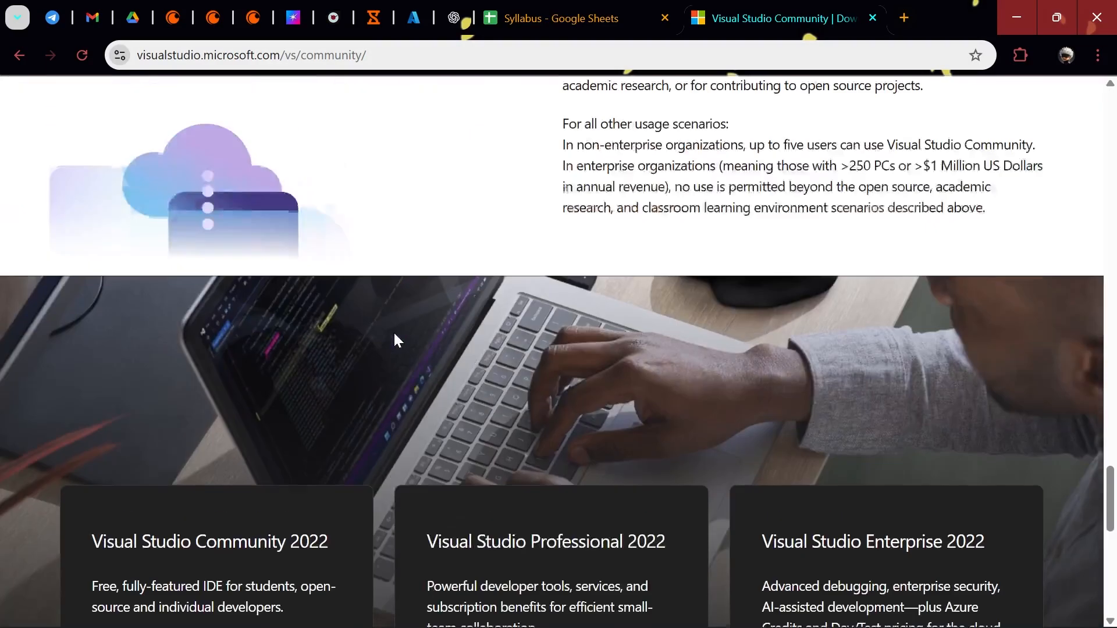
pyautogui.scroll(15, 395, 340)
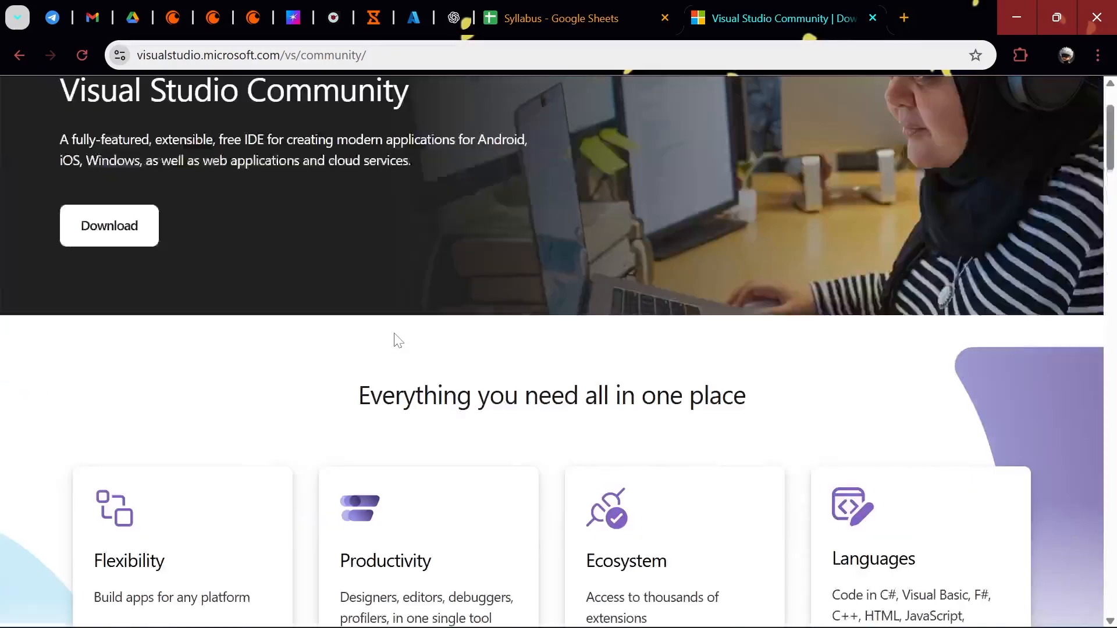
pyautogui.scroll(-3, 3, 239)
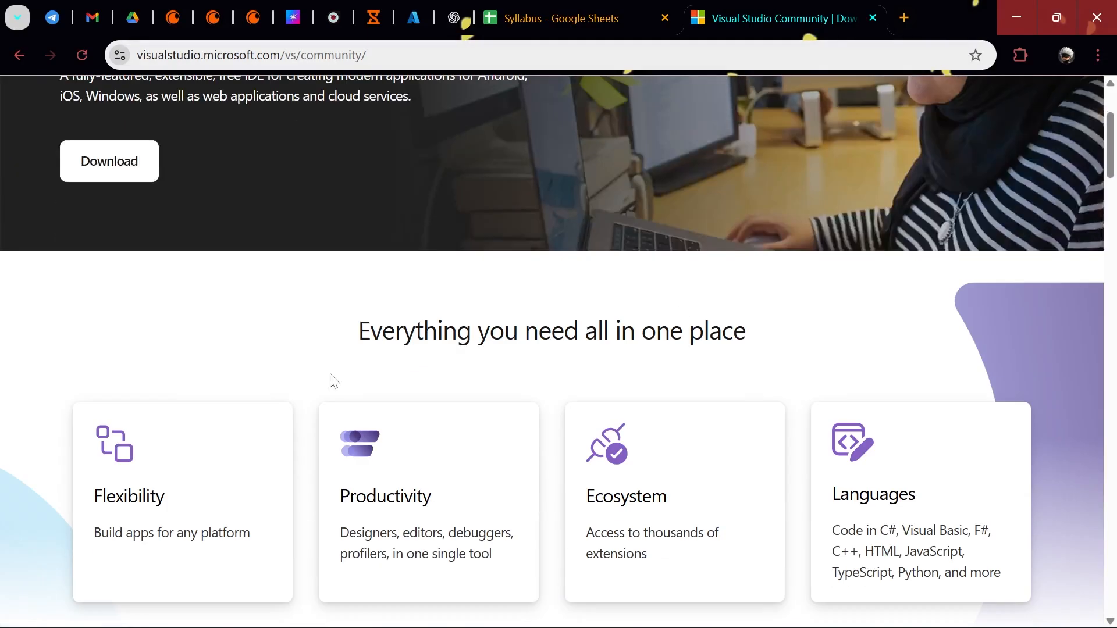
pyautogui.scroll(-9, 588, 361)
pyautogui.scroll(-12, 591, 373)
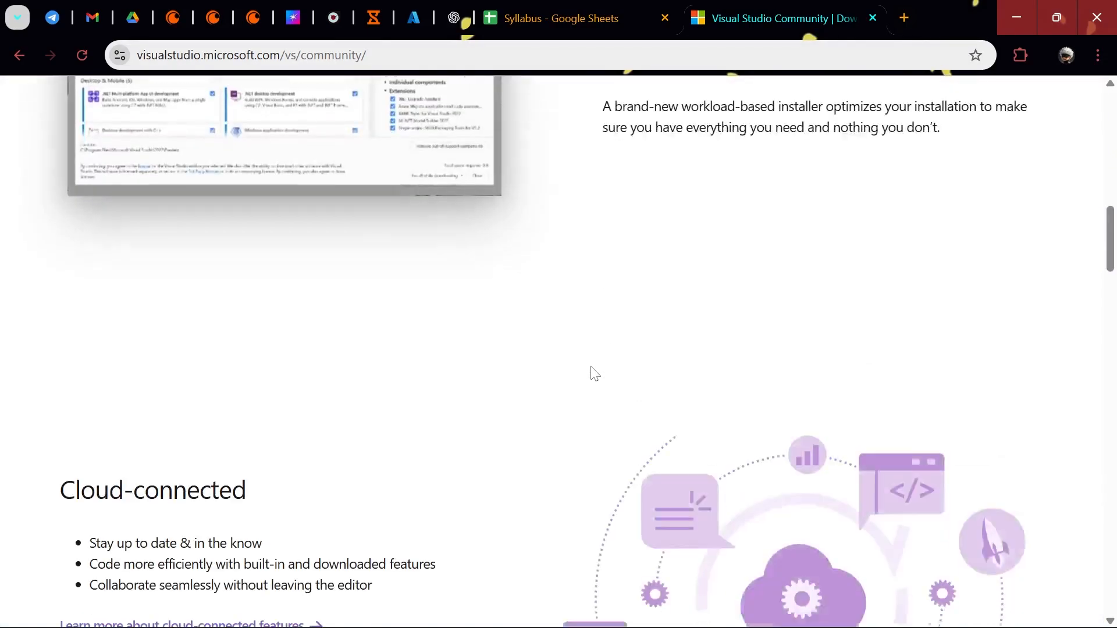
pyautogui.scroll(12, 590, 372)
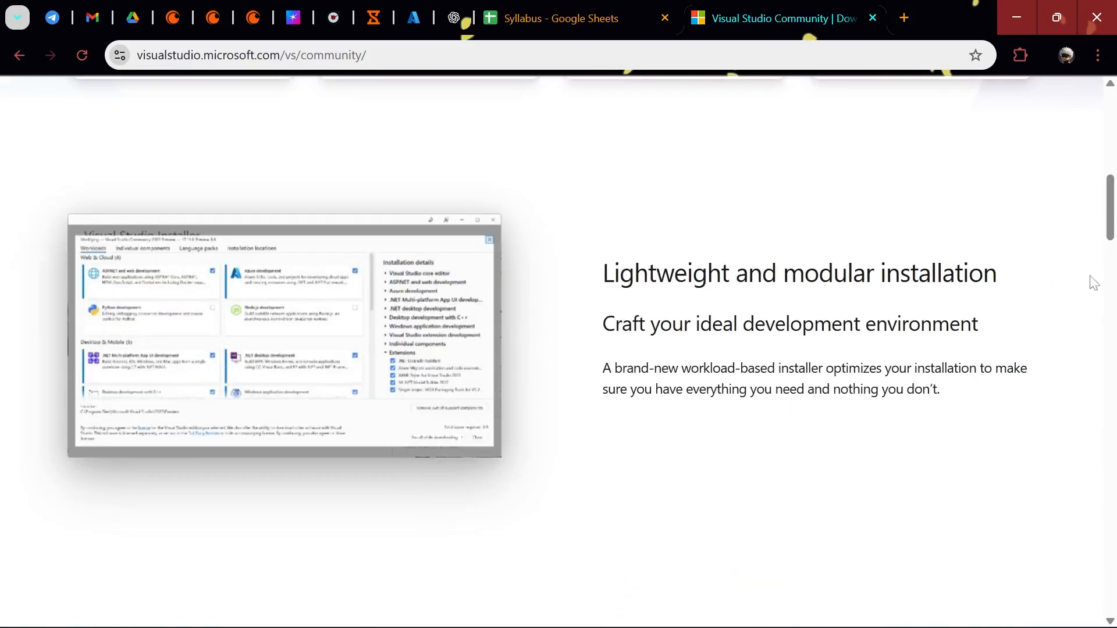
pyautogui.scroll(-10, 517, 355)
pyautogui.scroll(20, 509, 361)
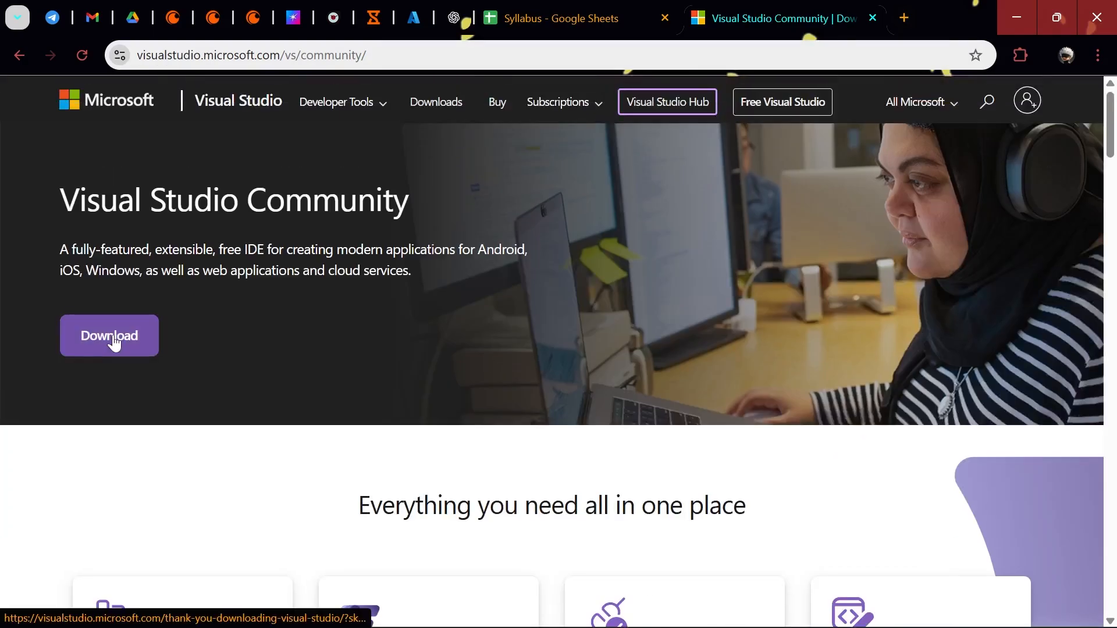
# Download the Visual Studio Community setup, run VisualStudioSetup.exe and accept the installer's initial setup
pyautogui.click(111, 342)
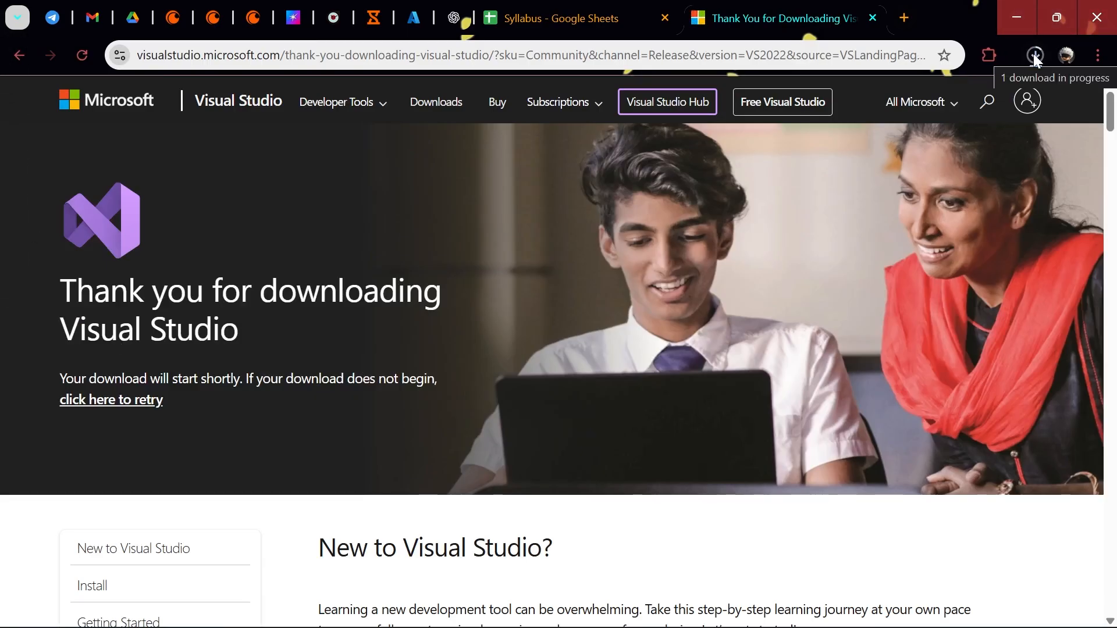
pyautogui.click(1035, 56)
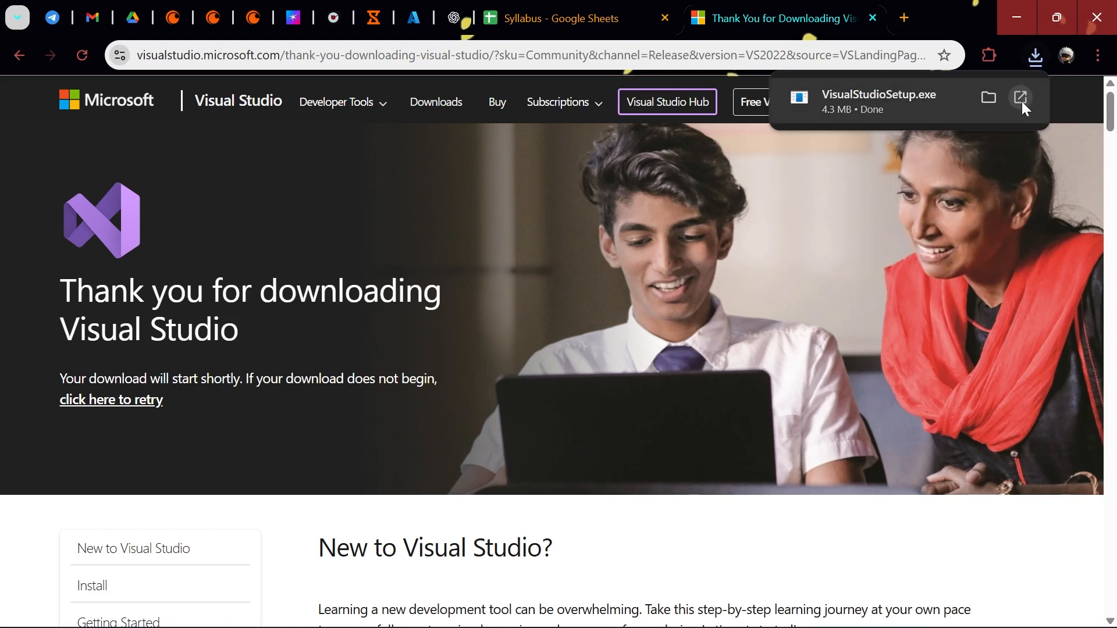
pyautogui.click(1021, 101)
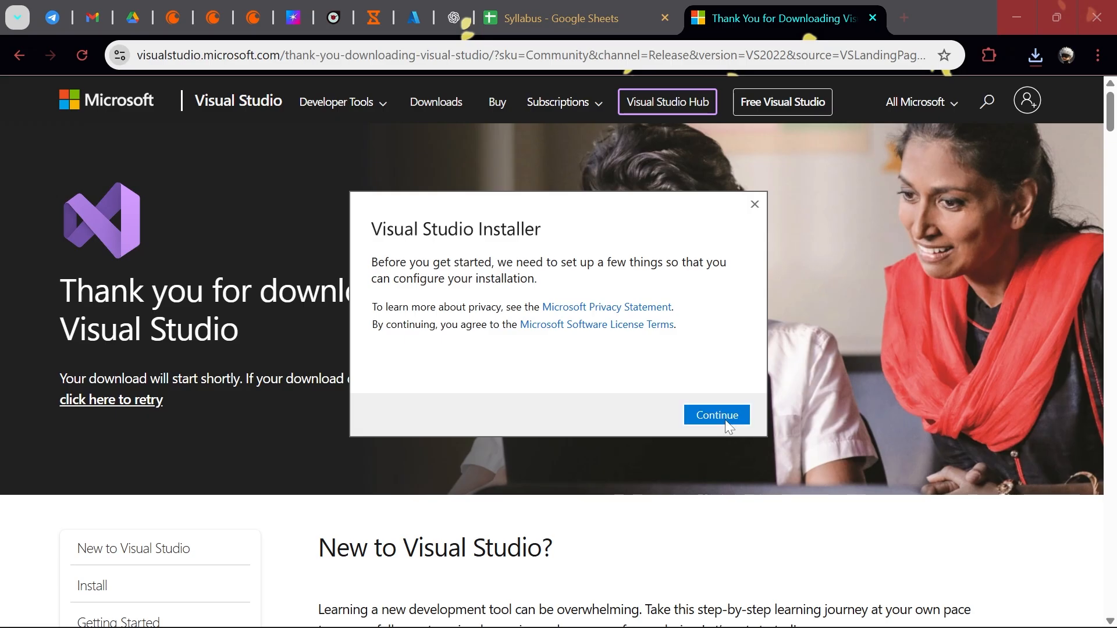
pyautogui.click(724, 415)
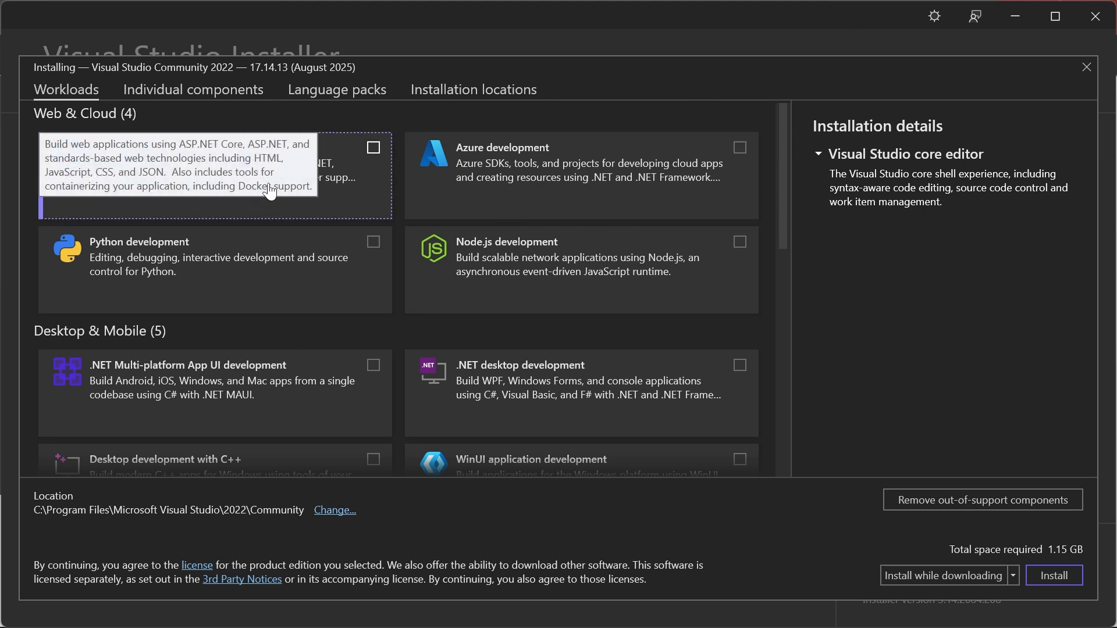
# Select the ASP.NET and web development and .NET desktop development workloads for Visual Studio Community 2022
pyautogui.click(368, 161)
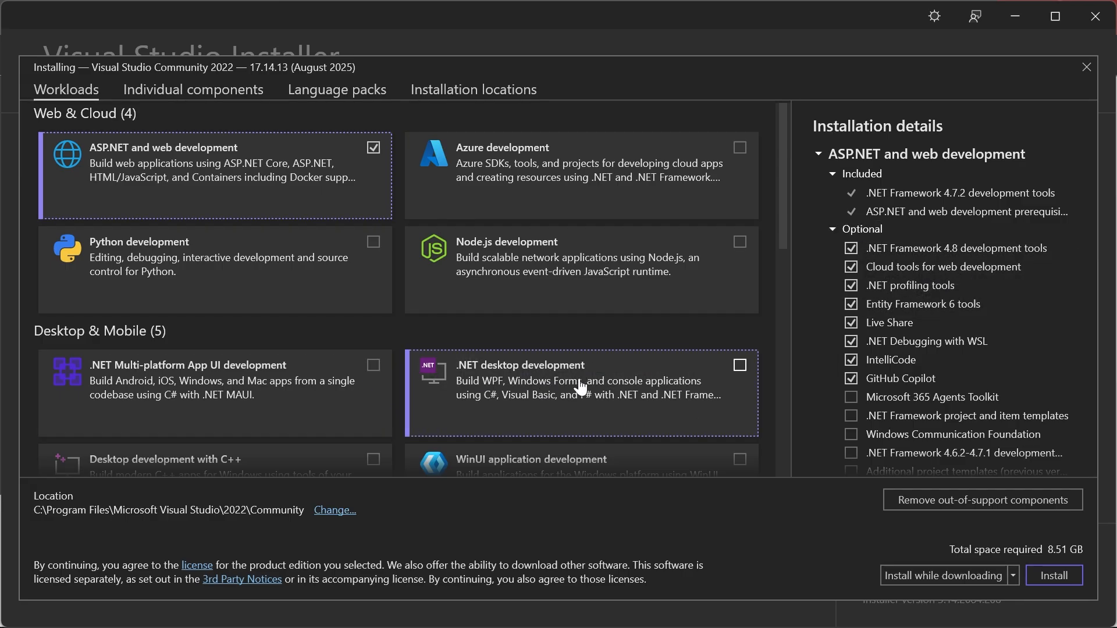
pyautogui.click(740, 367)
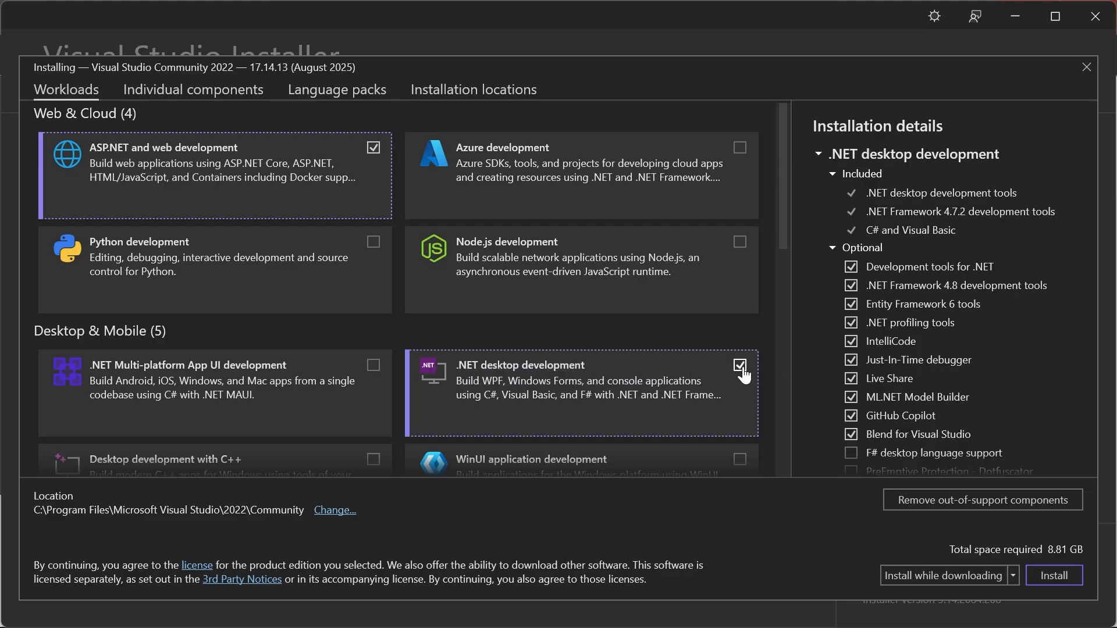
# Add the Data storage and processing workload from Other Toolsets and start the installation
pyautogui.scroll(-2, 736, 376)
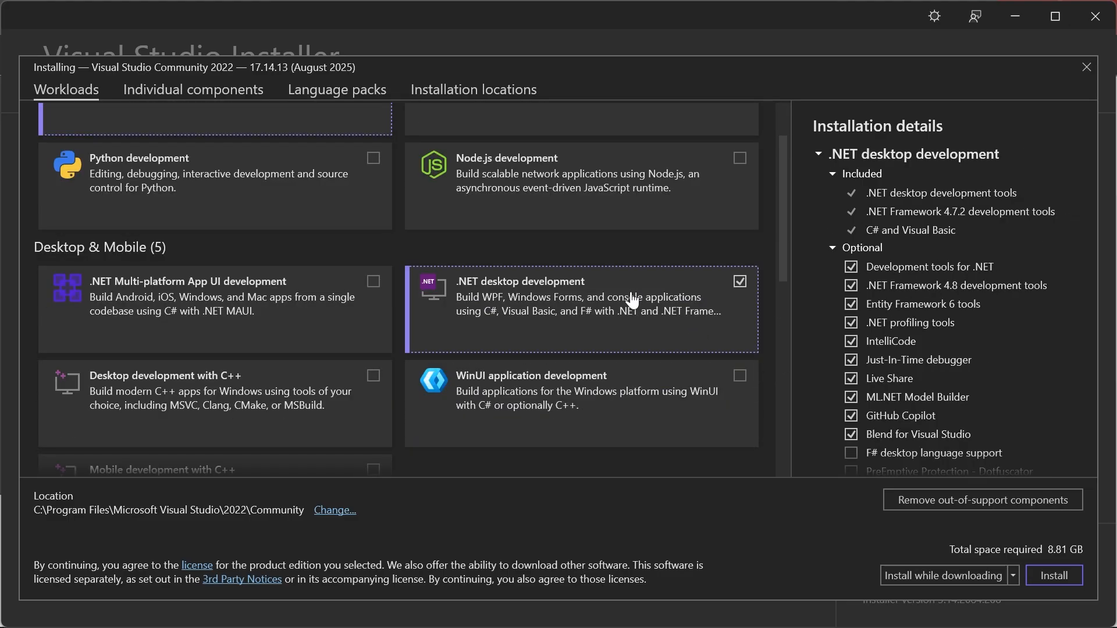
pyautogui.scroll(-2, 634, 298)
pyautogui.scroll(-3, 626, 316)
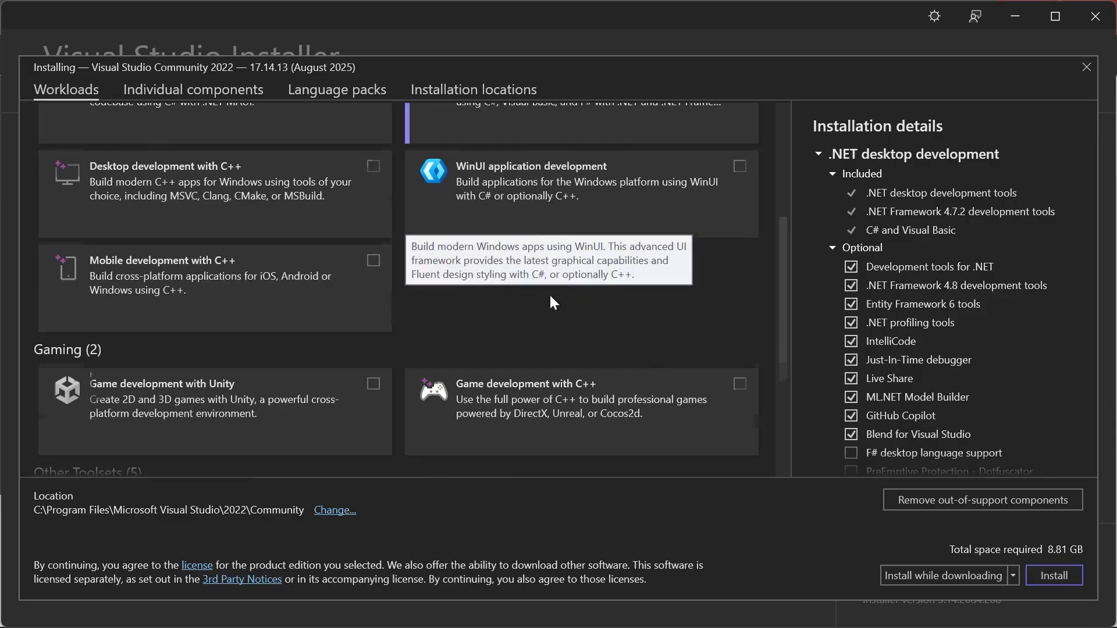
pyautogui.scroll(-2, 567, 299)
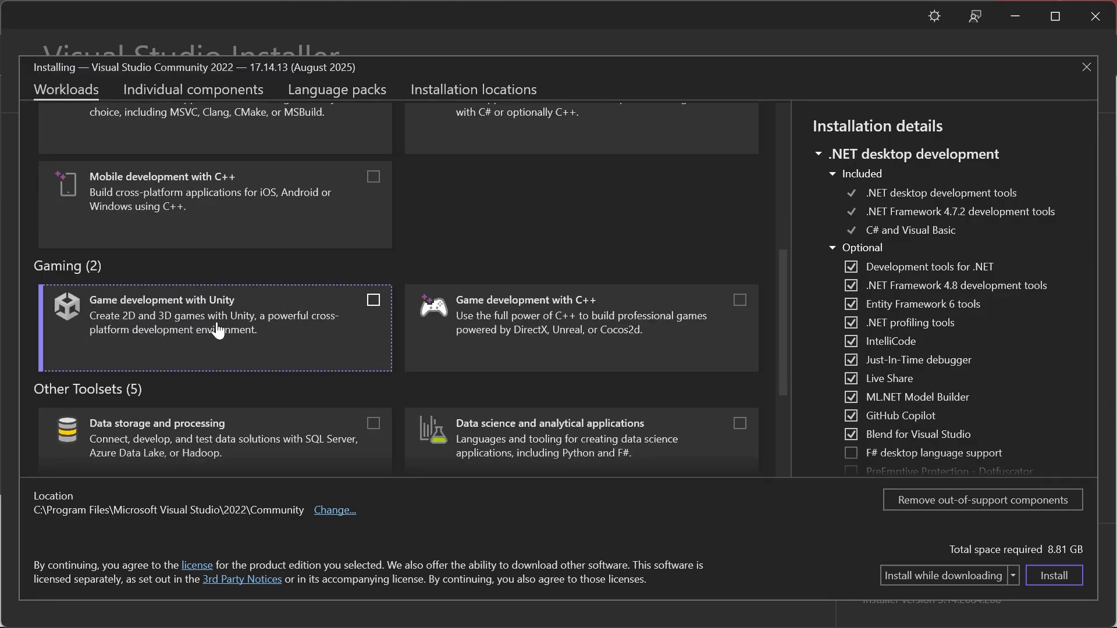
pyautogui.scroll(5, 218, 330)
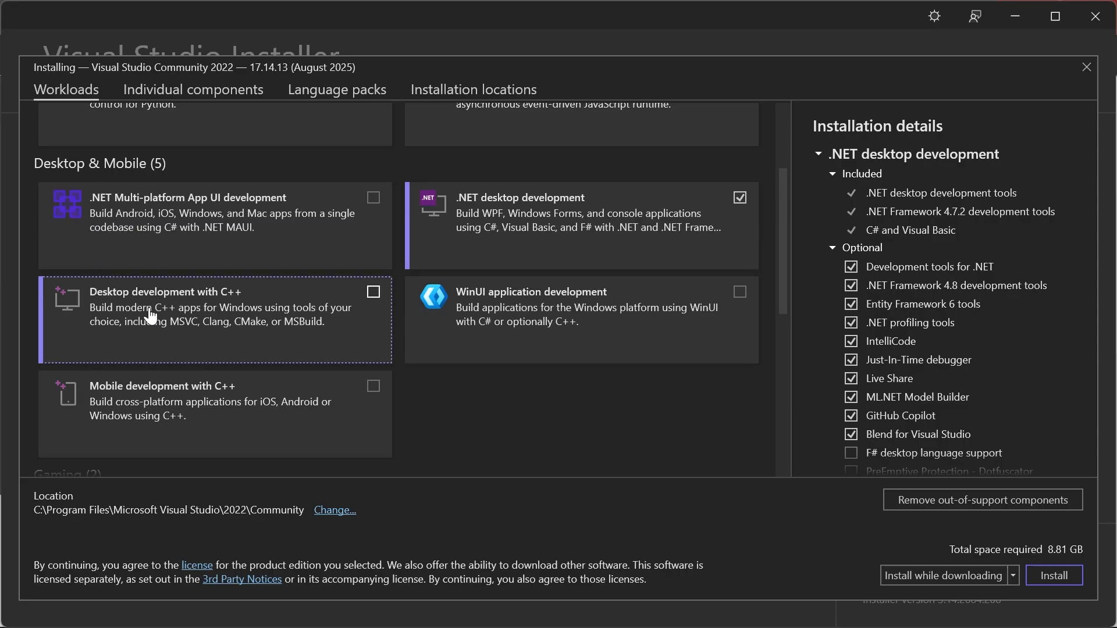
pyautogui.scroll(1, 383, 255)
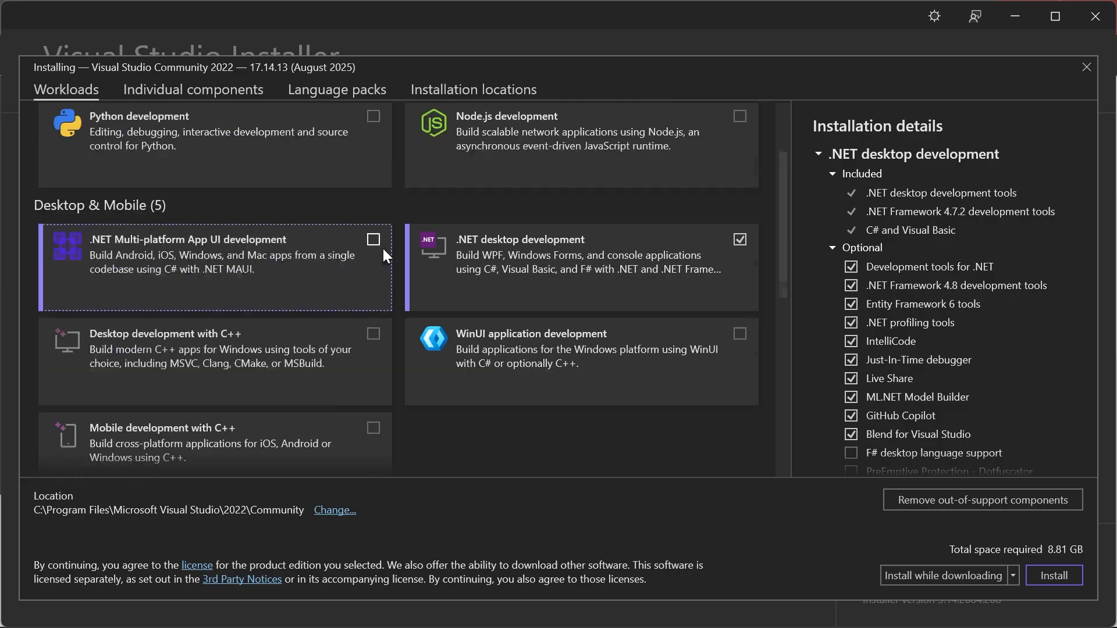
pyautogui.scroll(3, 383, 254)
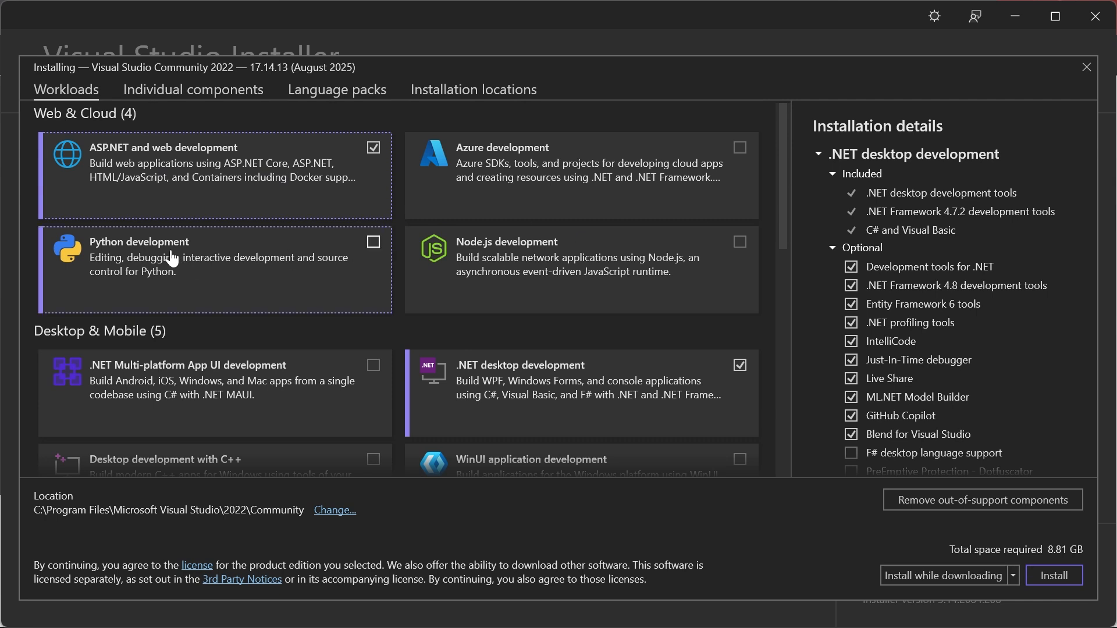
pyautogui.scroll(-12, 170, 256)
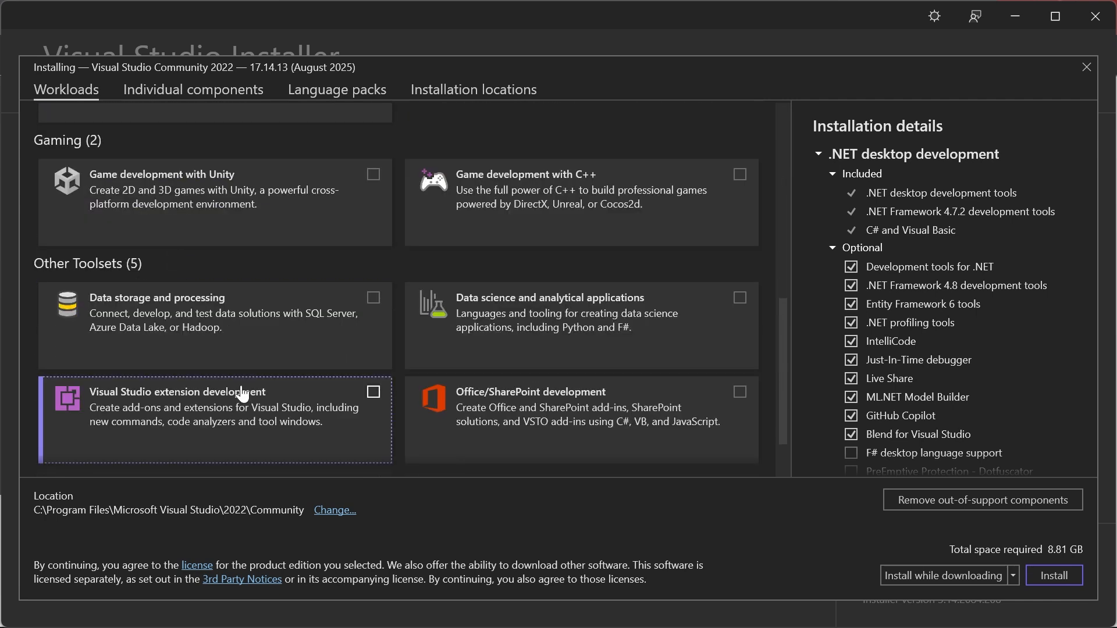
pyautogui.click(196, 341)
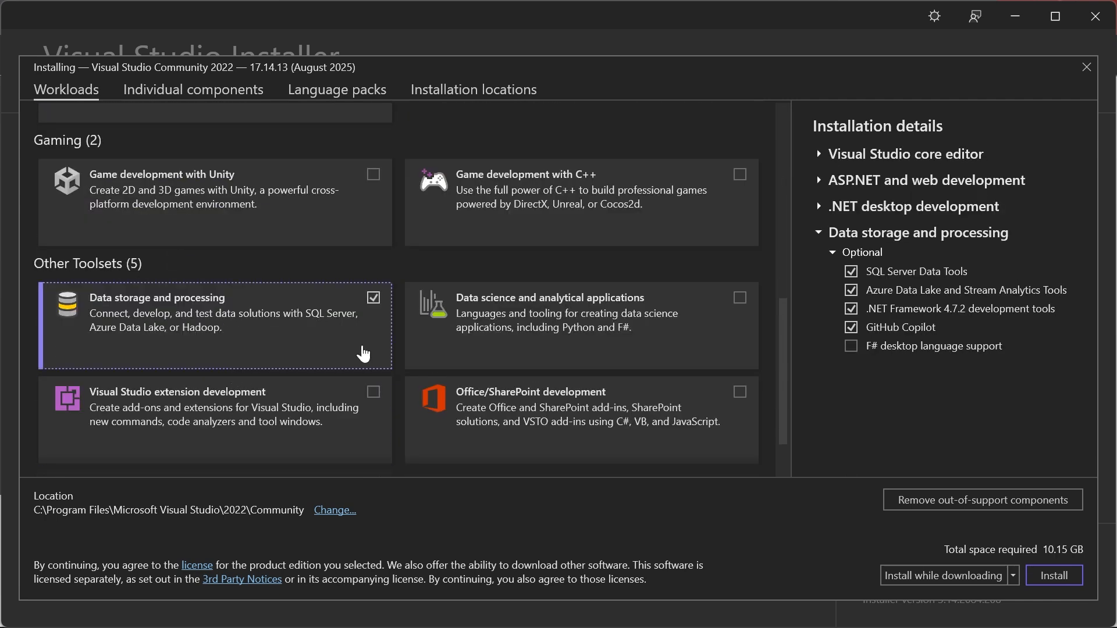
pyautogui.scroll(-1, 526, 414)
pyautogui.scroll(-1, 526, 416)
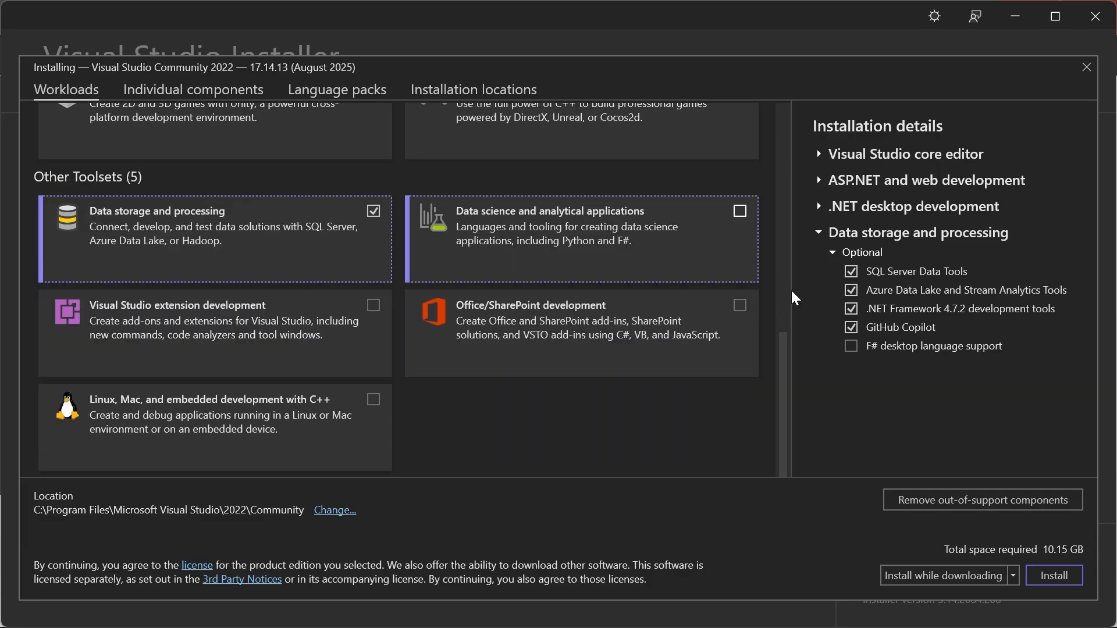
pyautogui.click(1071, 577)
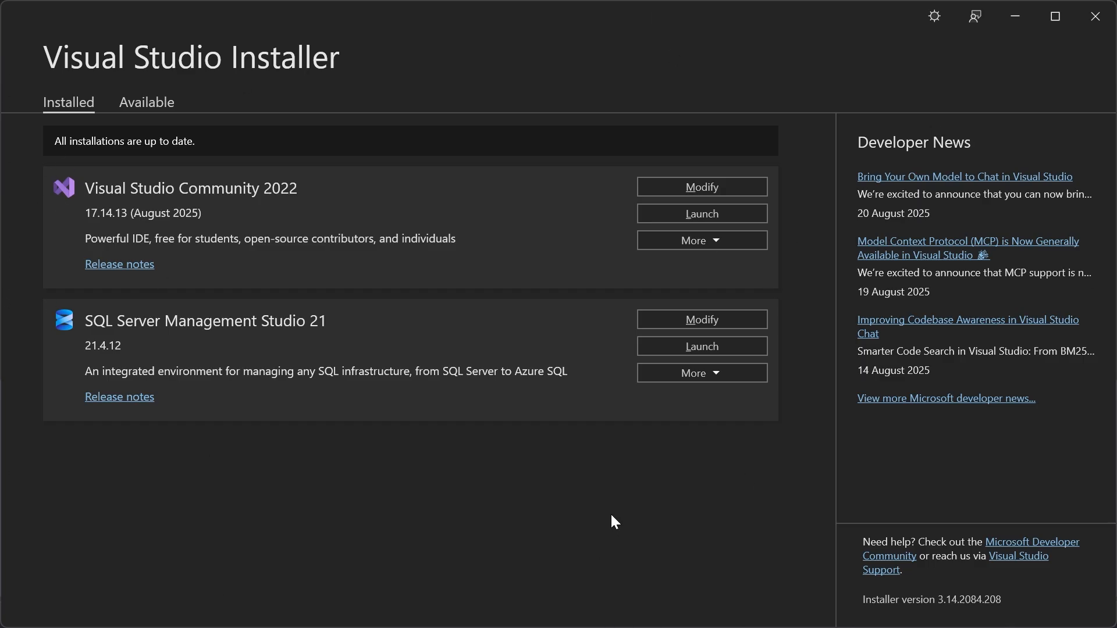
# Close the Visual Studio Installer and postpone the GitHub Copilot Free sign-up with Maybe later
pyautogui.hotkey('alt', 'Tab')
pyautogui.hotkey('alt', 'Tab')
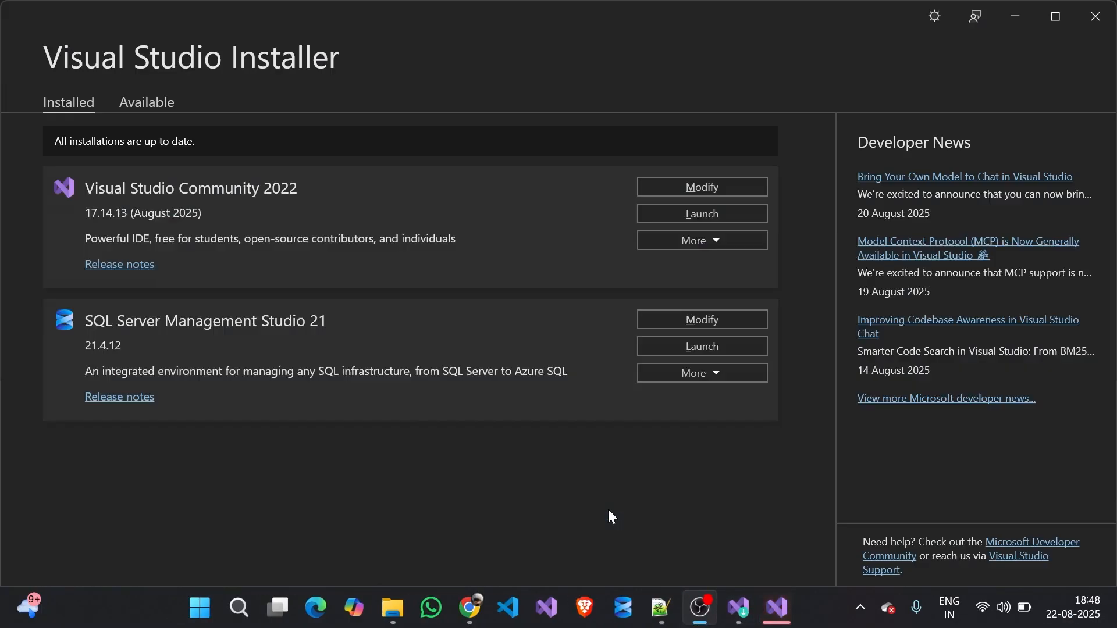
pyautogui.click(1102, 7)
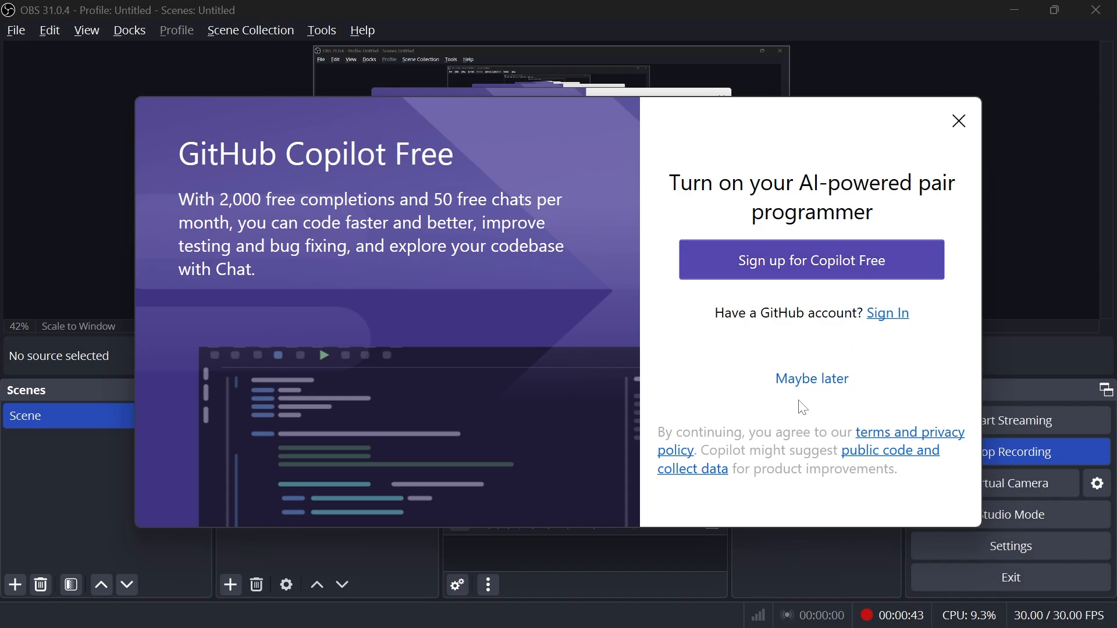
pyautogui.click(813, 384)
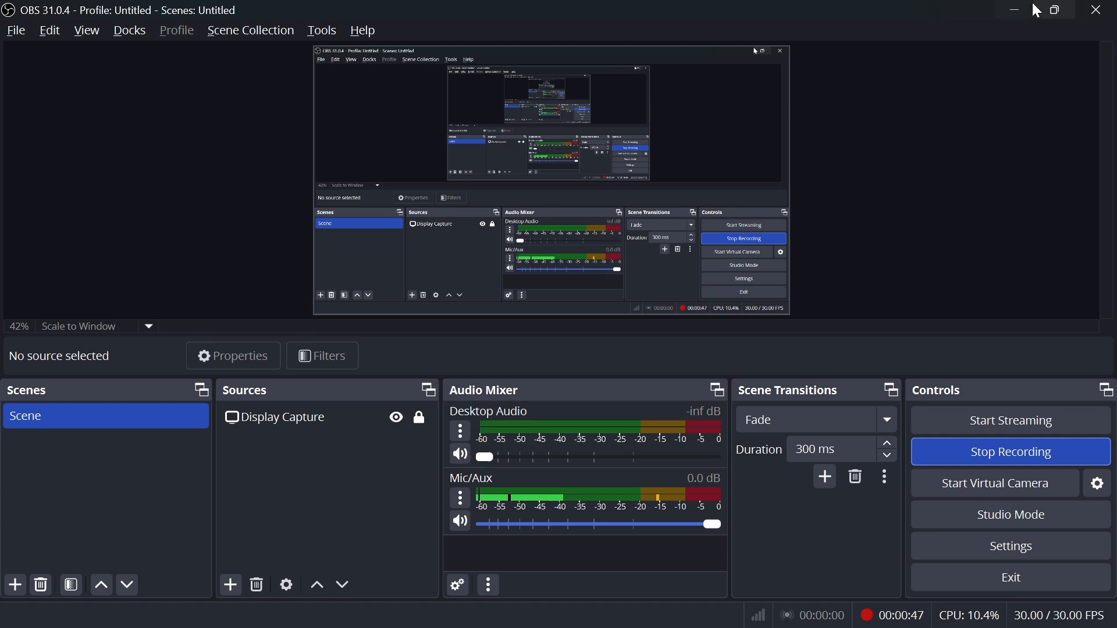
# Minimize the OBS window, bring up the Visual Studio 2022 start window and look through the recent solutions
pyautogui.click(1016, 10)
pyautogui.click(1012, 15)
pyautogui.click(662, 608)
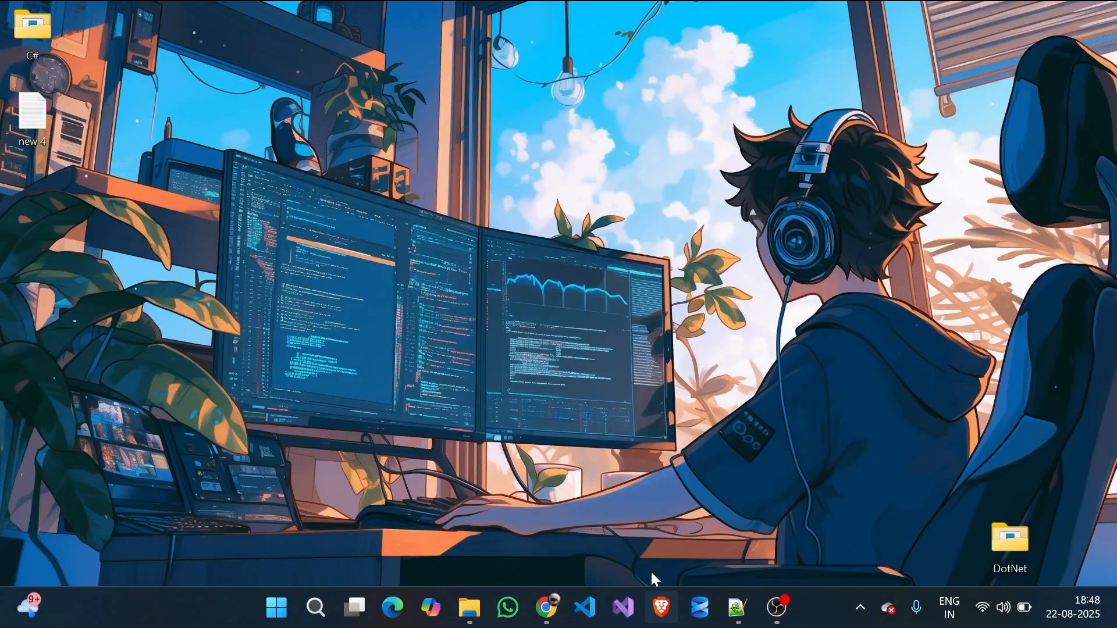
pyautogui.rightClick(689, 93)
pyautogui.click(762, 169)
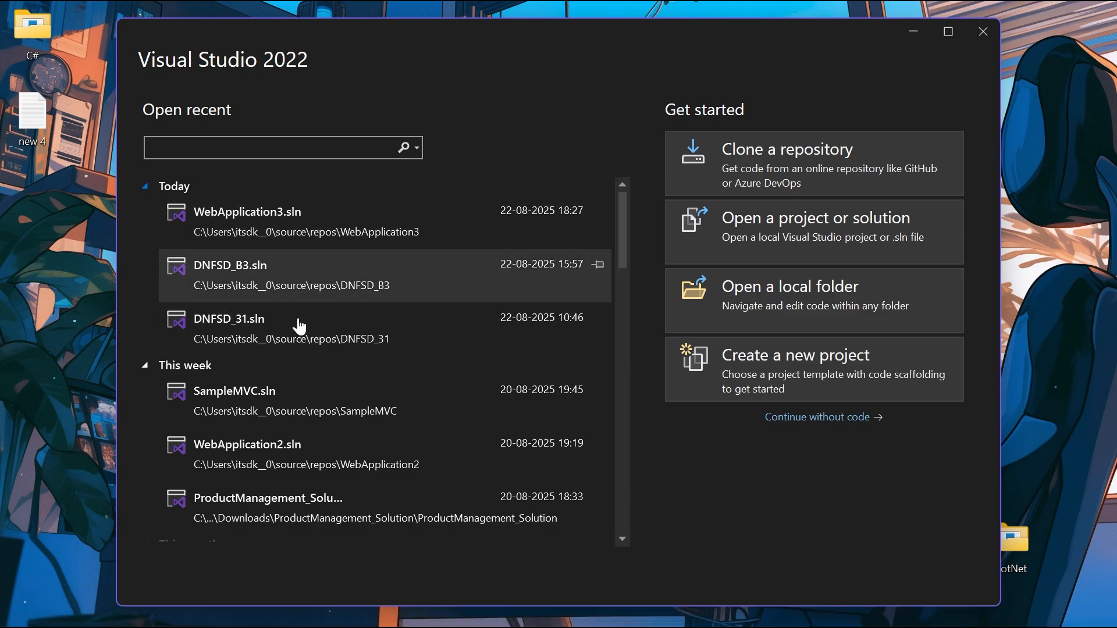
pyautogui.scroll(-1, 300, 302)
pyautogui.scroll(1, 294, 399)
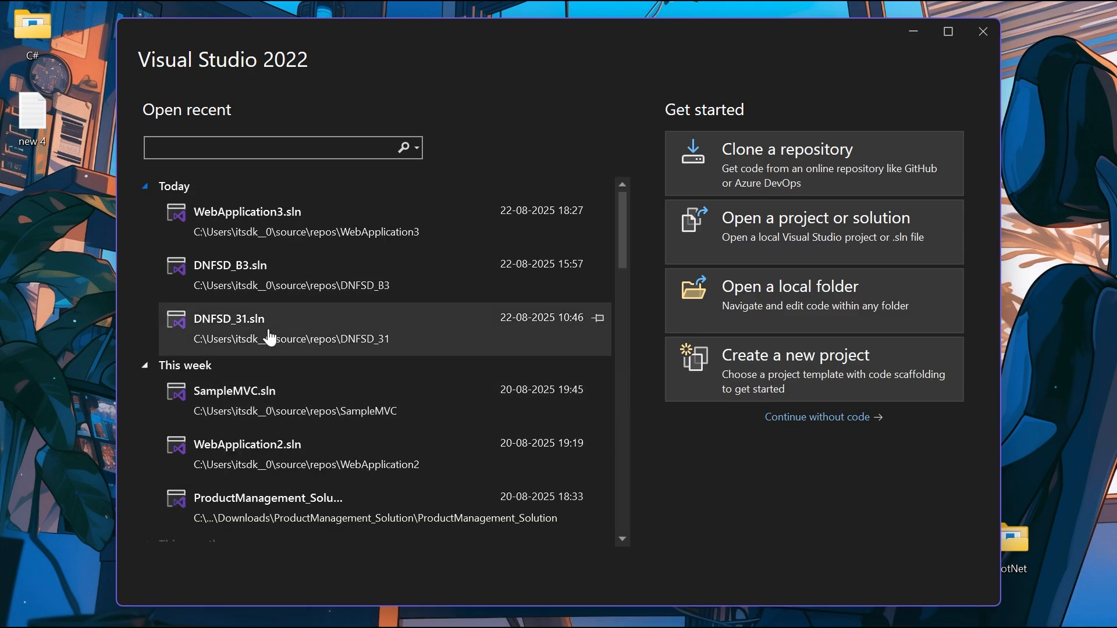
pyautogui.scroll(-4, 269, 335)
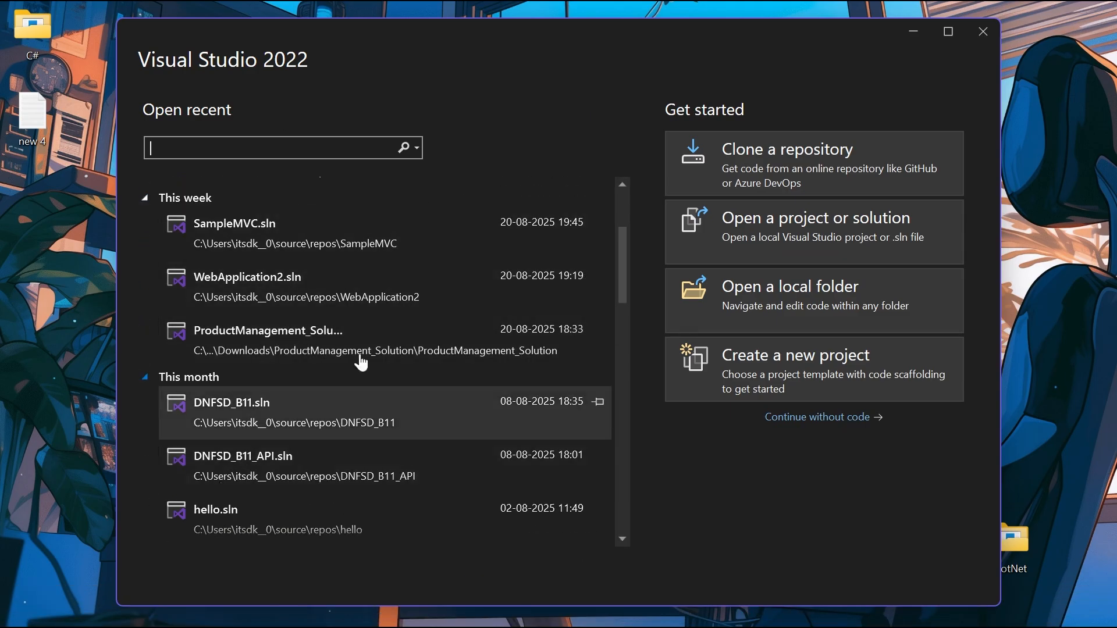
# Start a new project from the C# Console App (.NET Framework) template, searching for "conso" and filtering the language to C#
pyautogui.click(874, 356)
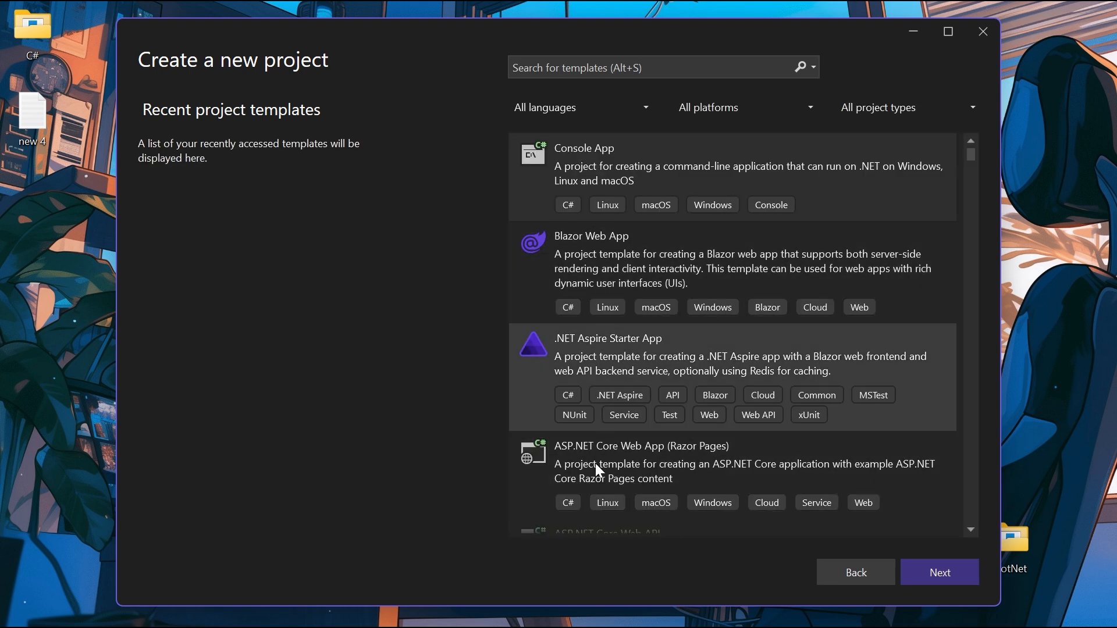
pyautogui.scroll(-2, 599, 463)
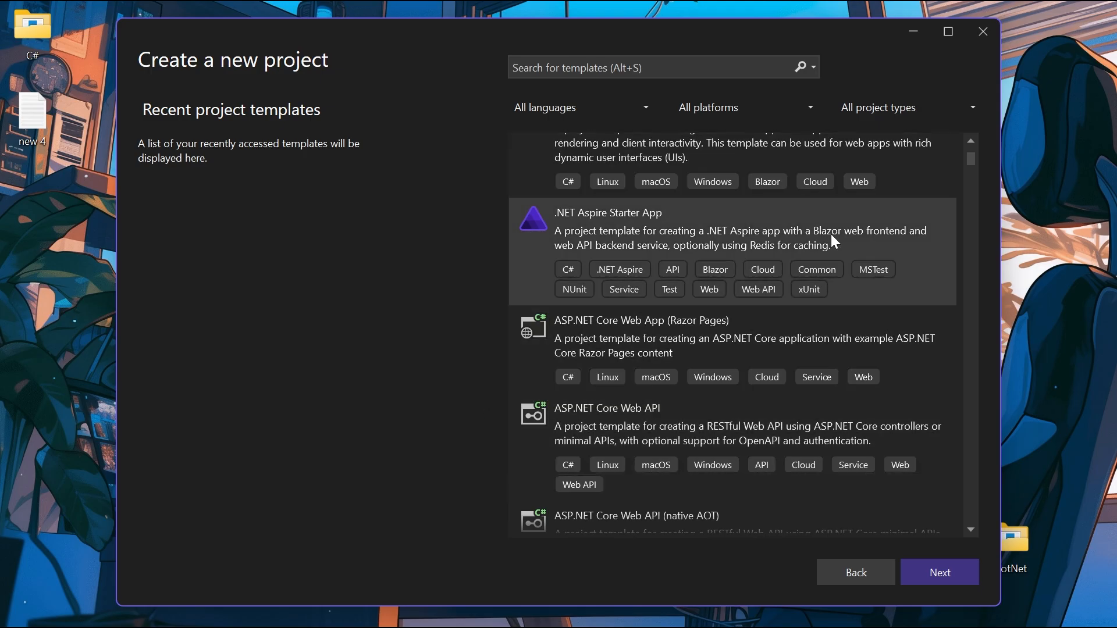
pyautogui.scroll(2, 788, 249)
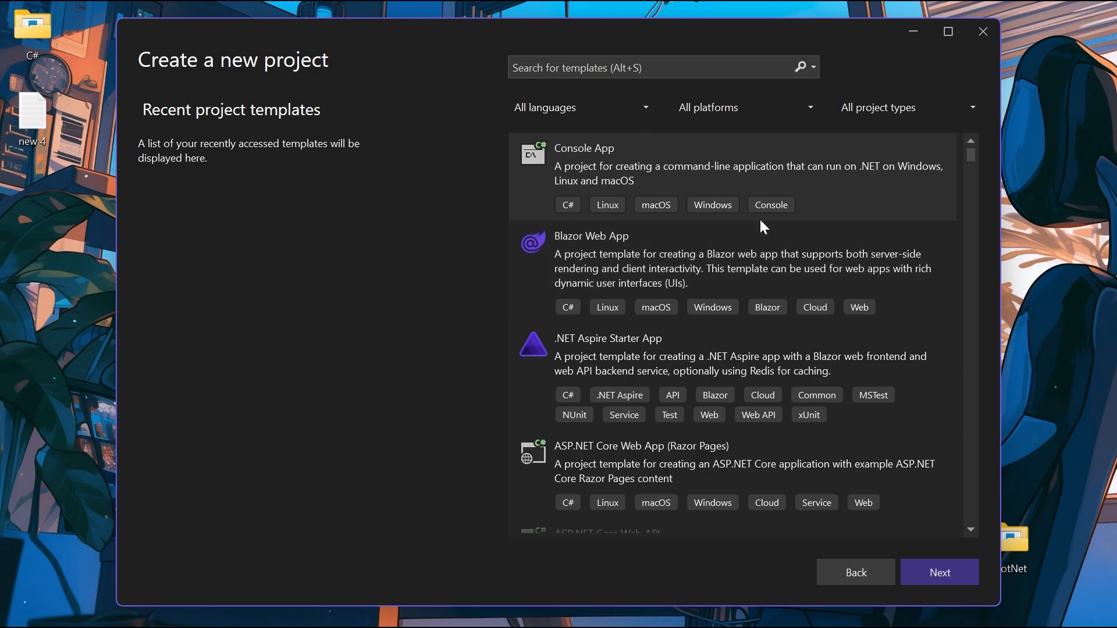
pyautogui.click(676, 67)
pyautogui.write('c')
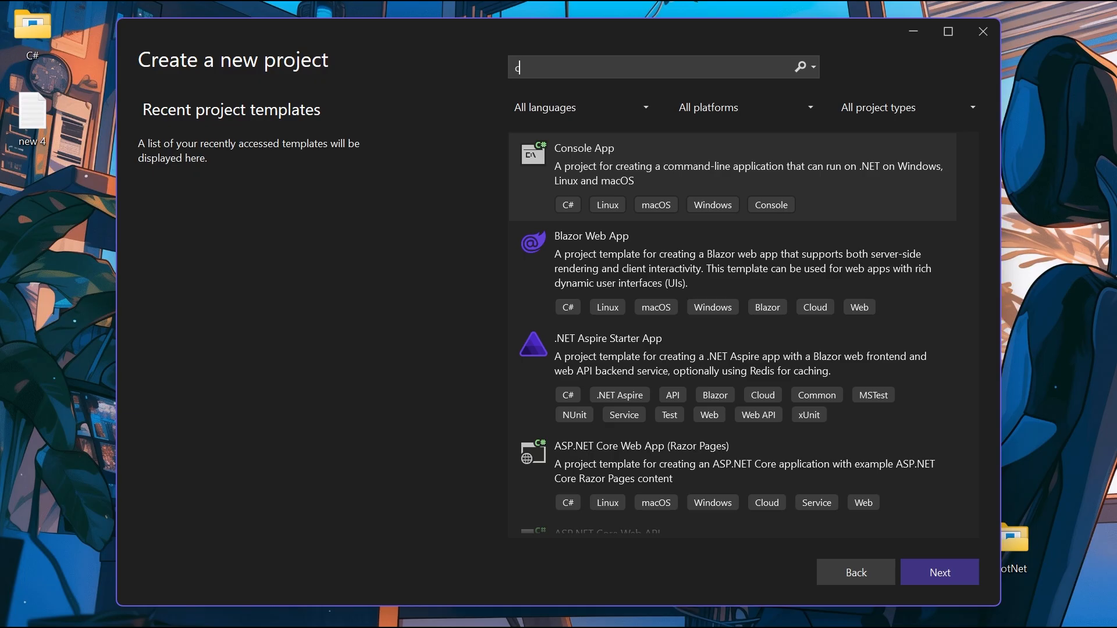
pyautogui.write('onso')
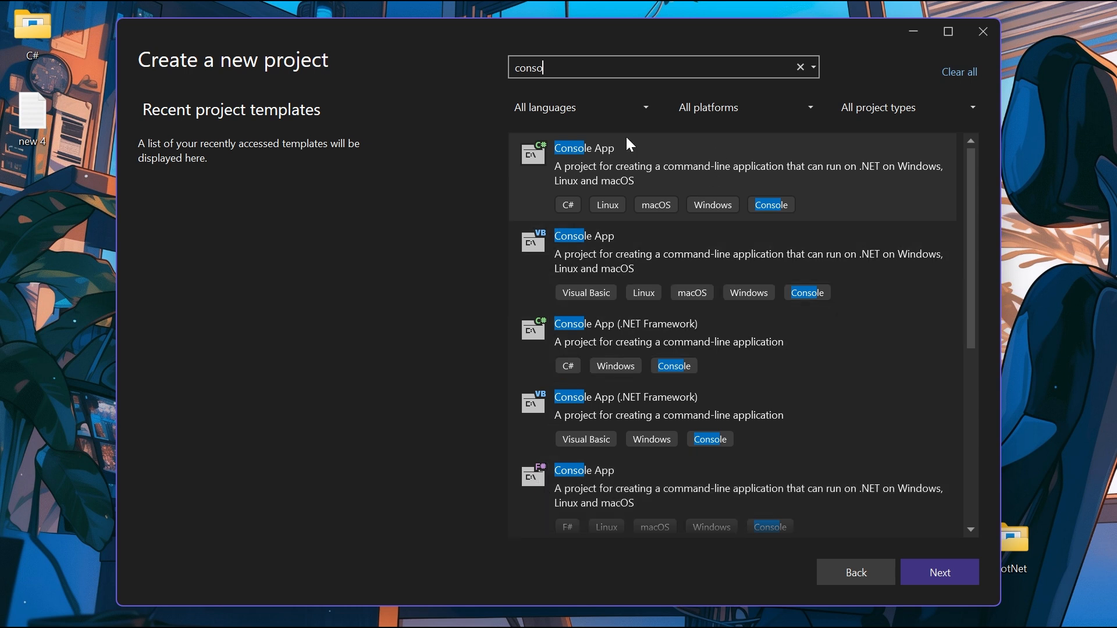
pyautogui.click(628, 110)
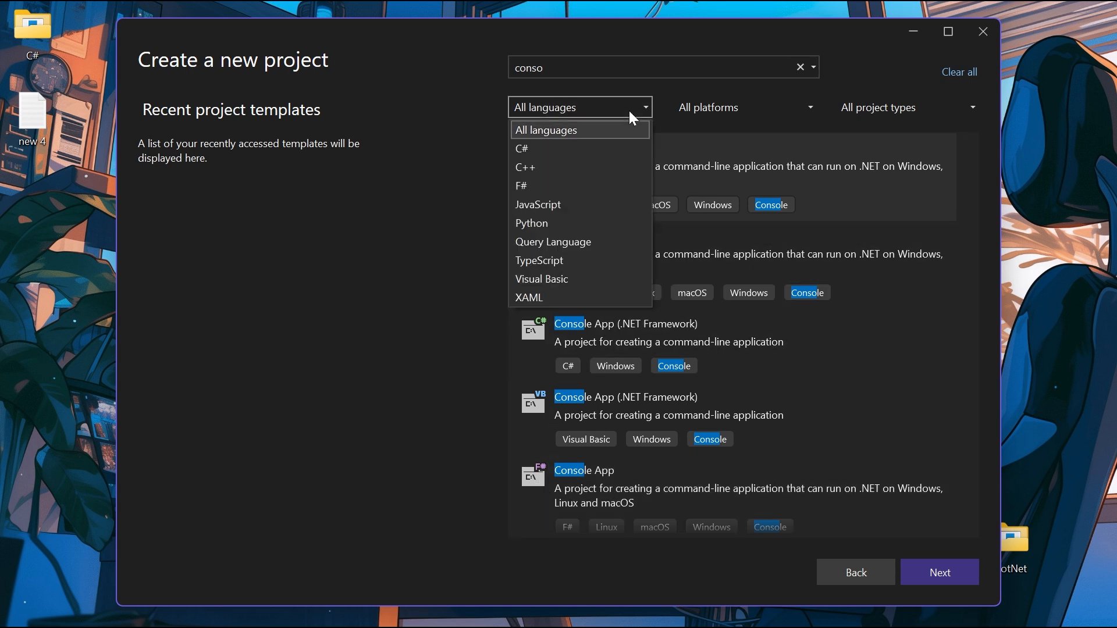
pyautogui.click(613, 145)
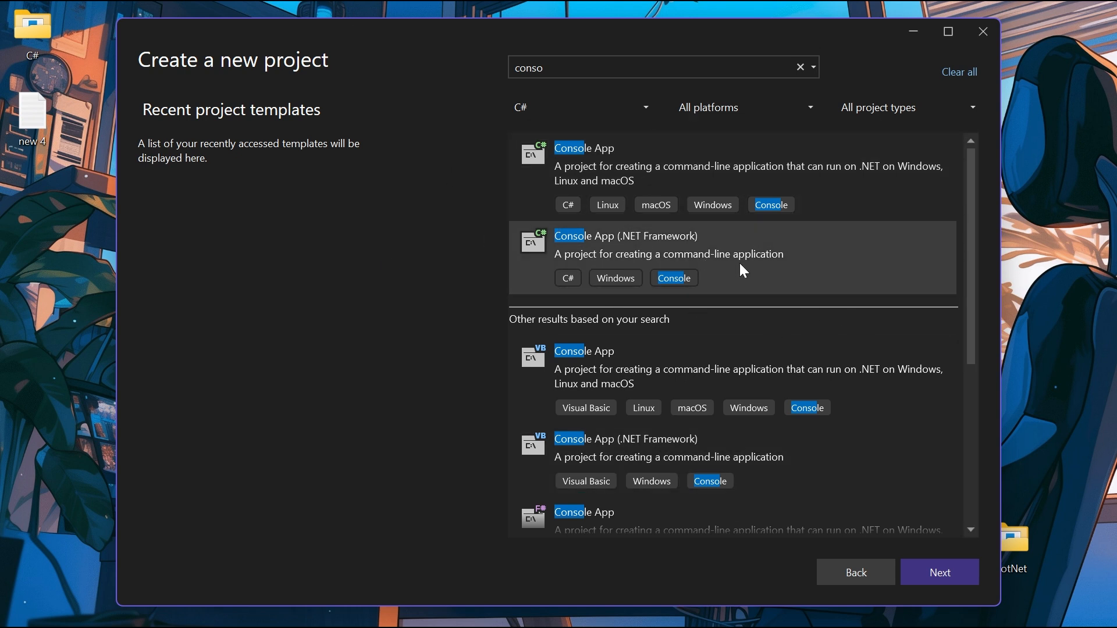
pyautogui.click(950, 577)
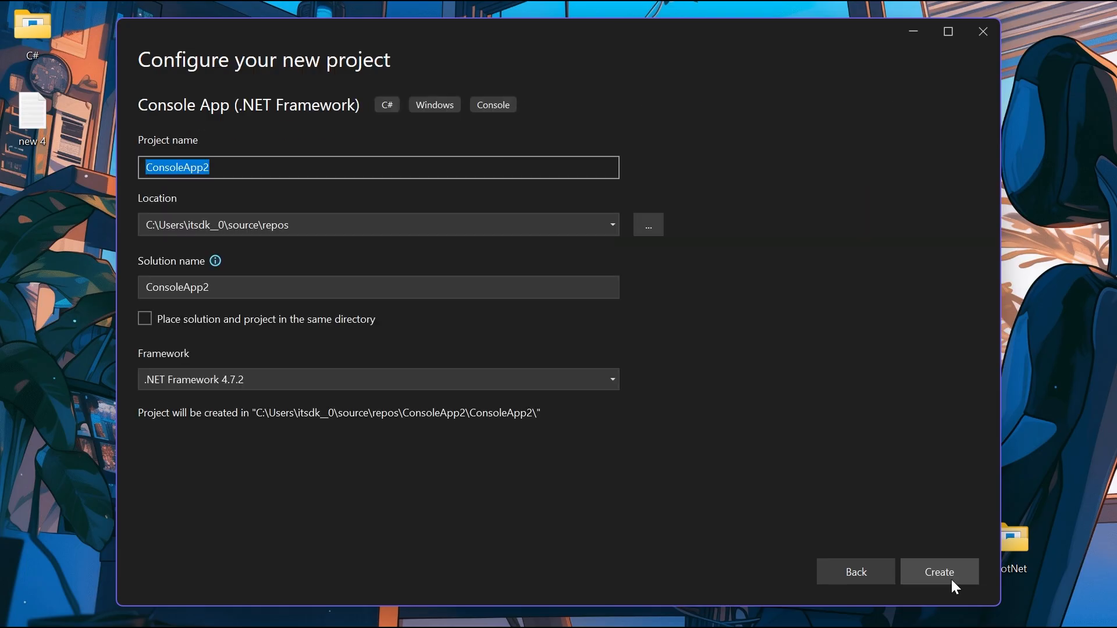
# Name the project Sample, keep .NET Framework 4.7.2 as its framework and create it
pyautogui.press('BackSpace')
pyautogui.write('Sa')
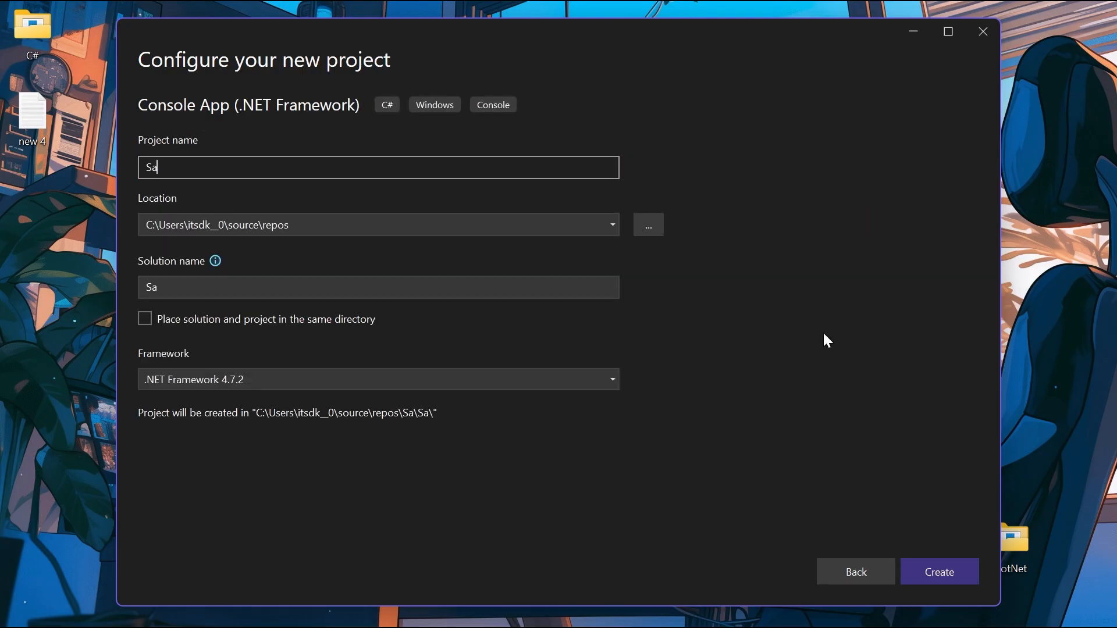
pyautogui.write('mple')
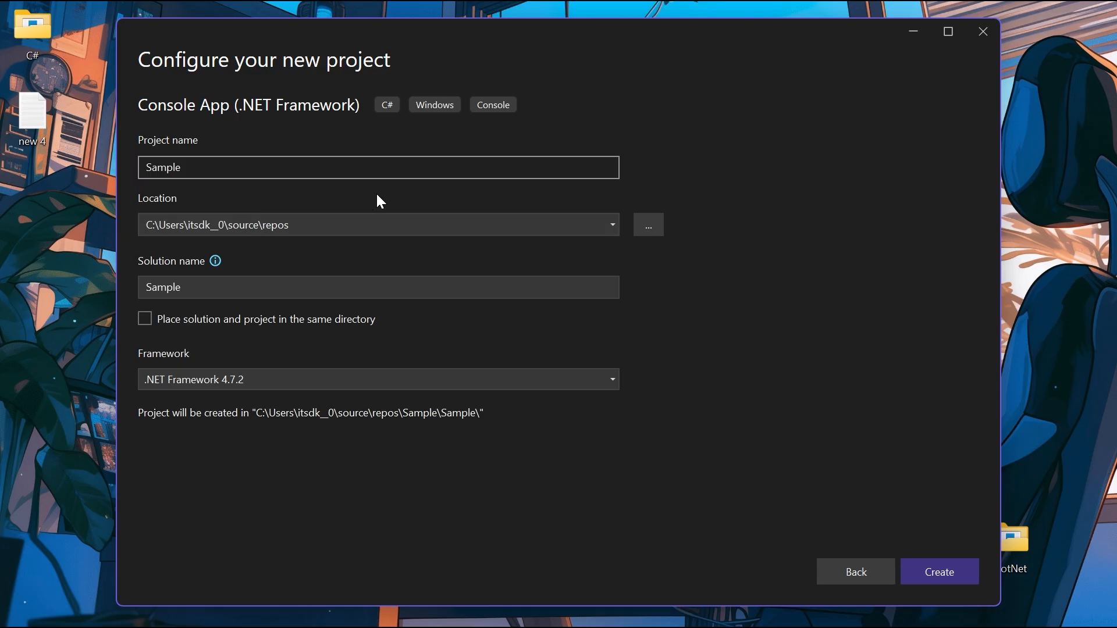
pyautogui.click(365, 221)
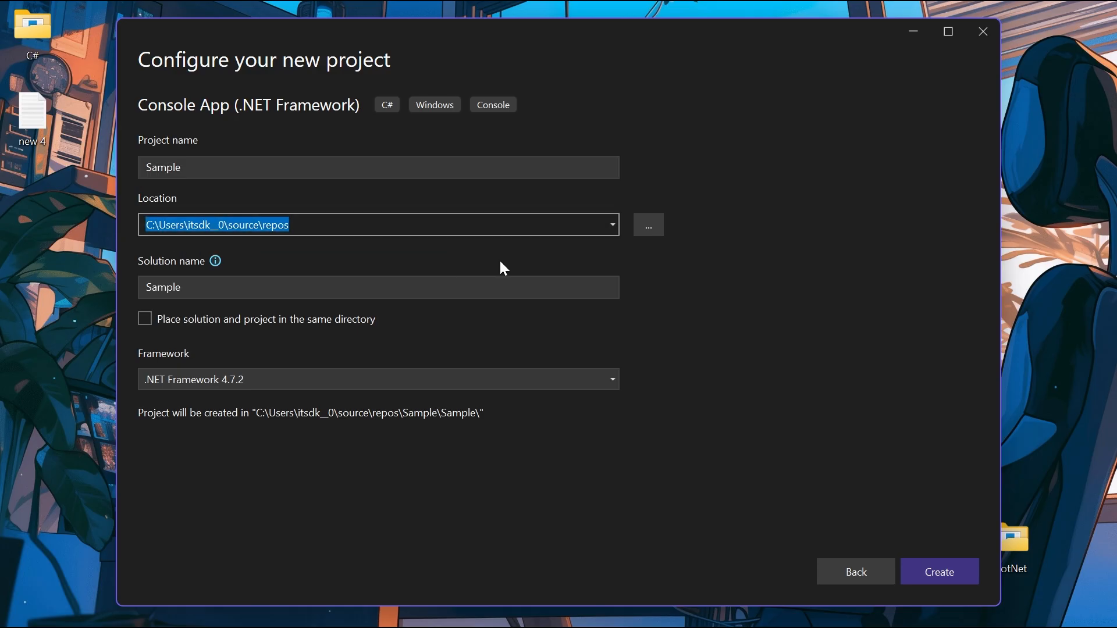
pyautogui.click(289, 224)
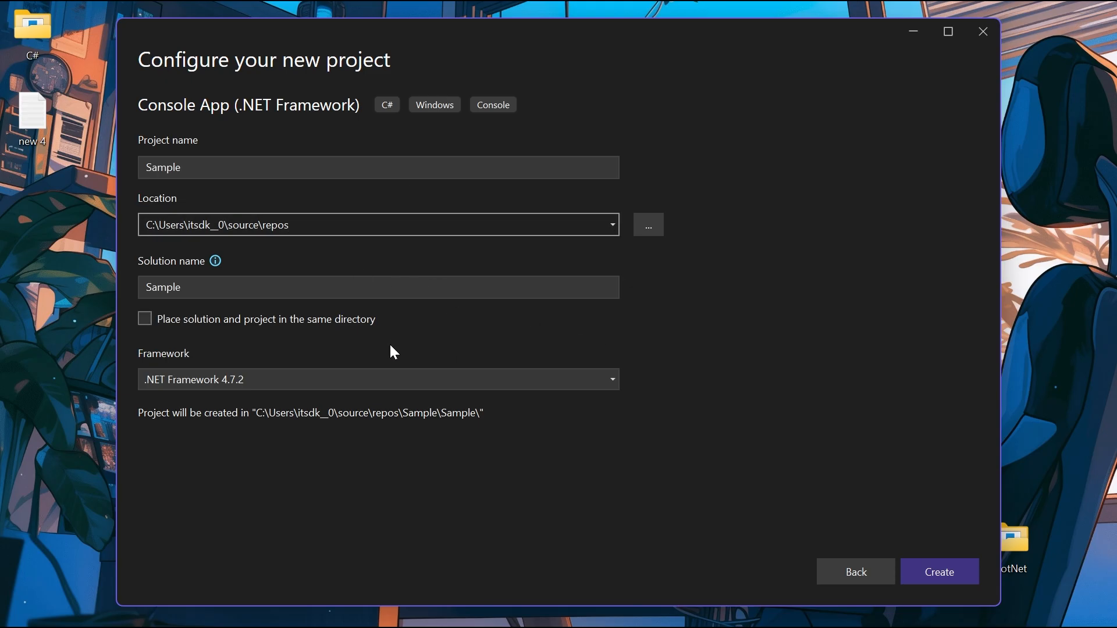
pyautogui.click(503, 384)
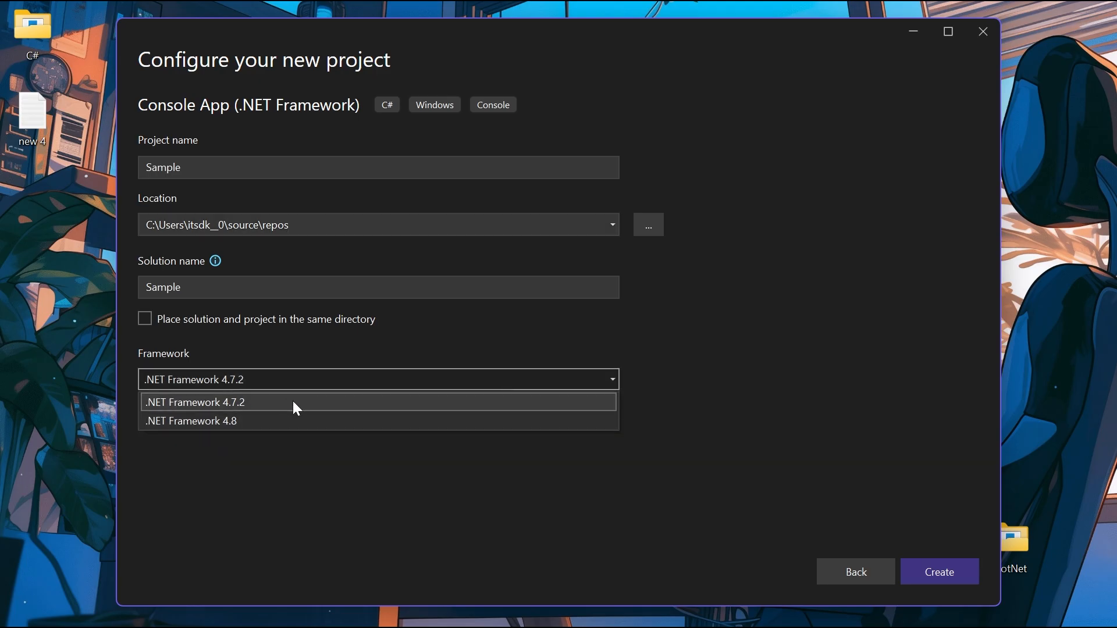
pyautogui.click(900, 356)
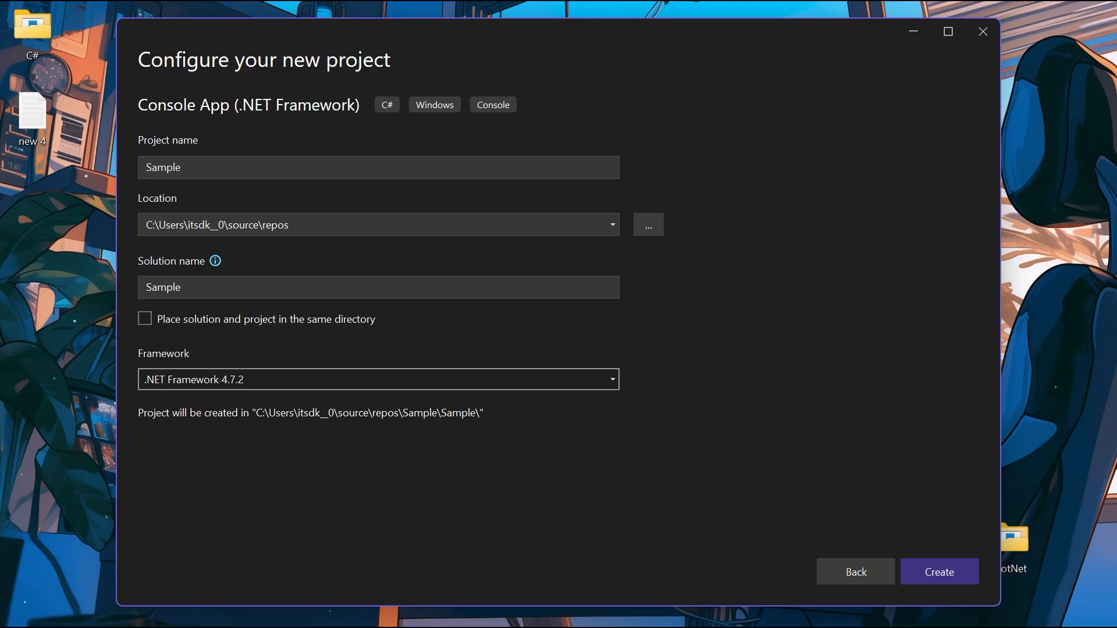
pyautogui.click(961, 573)
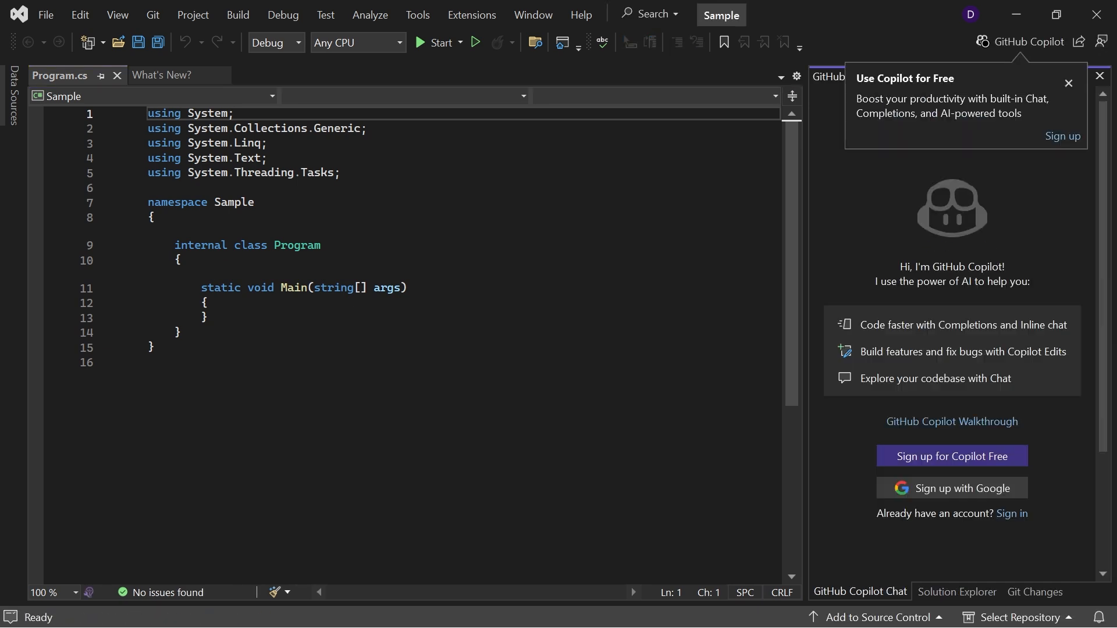
# Dismiss the Use Copilot for Free pop-up and close the GitHub Copilot Chat pane
pyautogui.click(1068, 86)
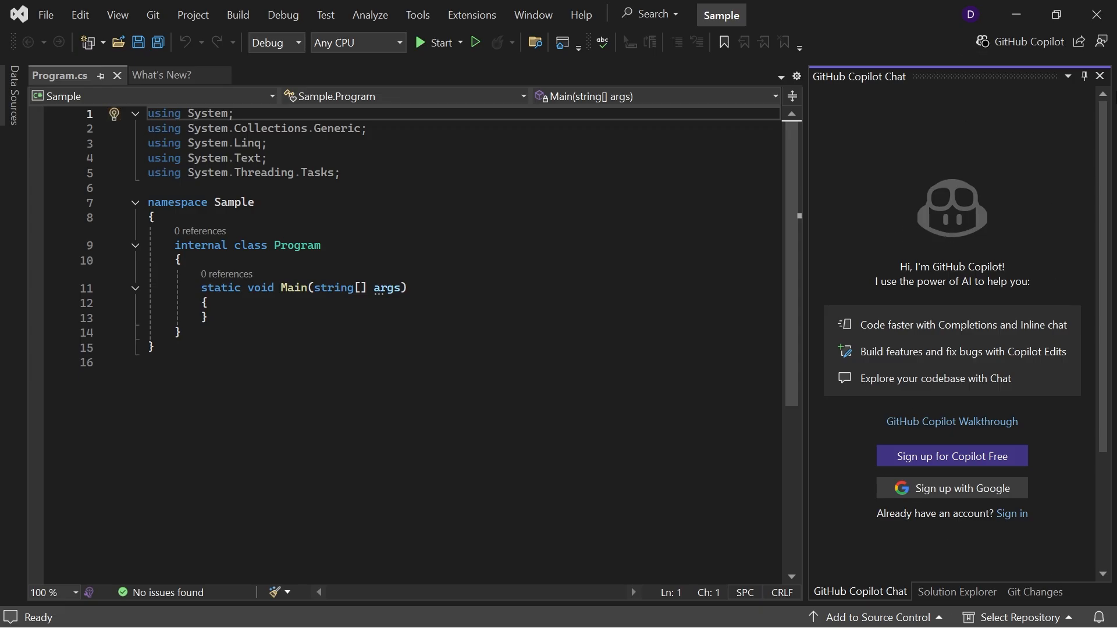
pyautogui.click(1099, 76)
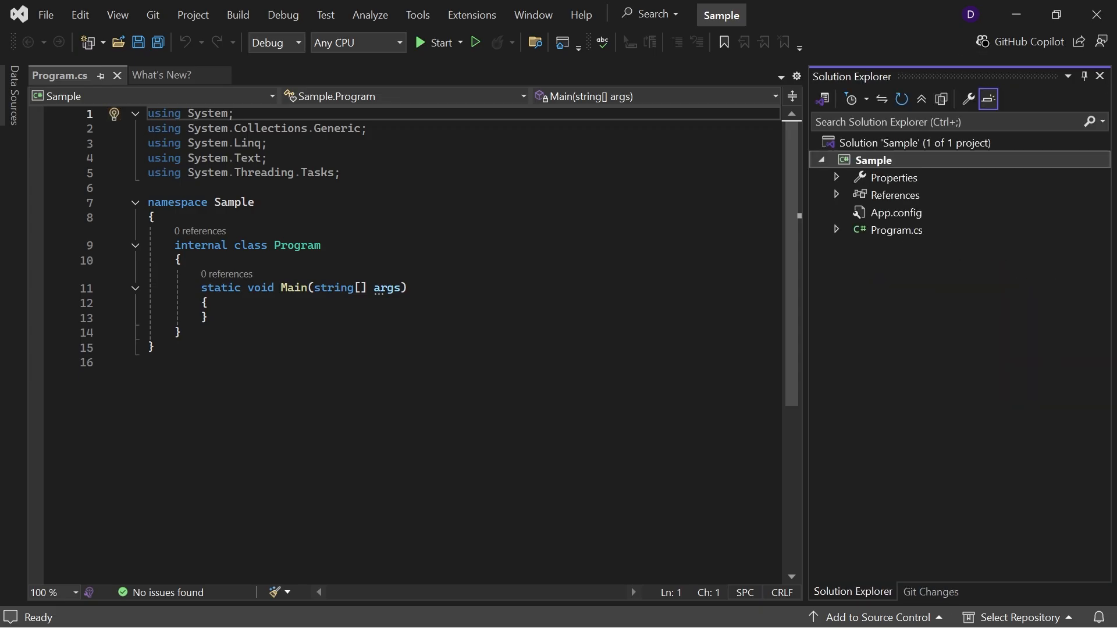
# Examine how the Sample solution and project relate to the namespace, Program class and Main method in Program.cs
pyautogui.moveTo(147, 187); pyautogui.dragTo(148, 202)
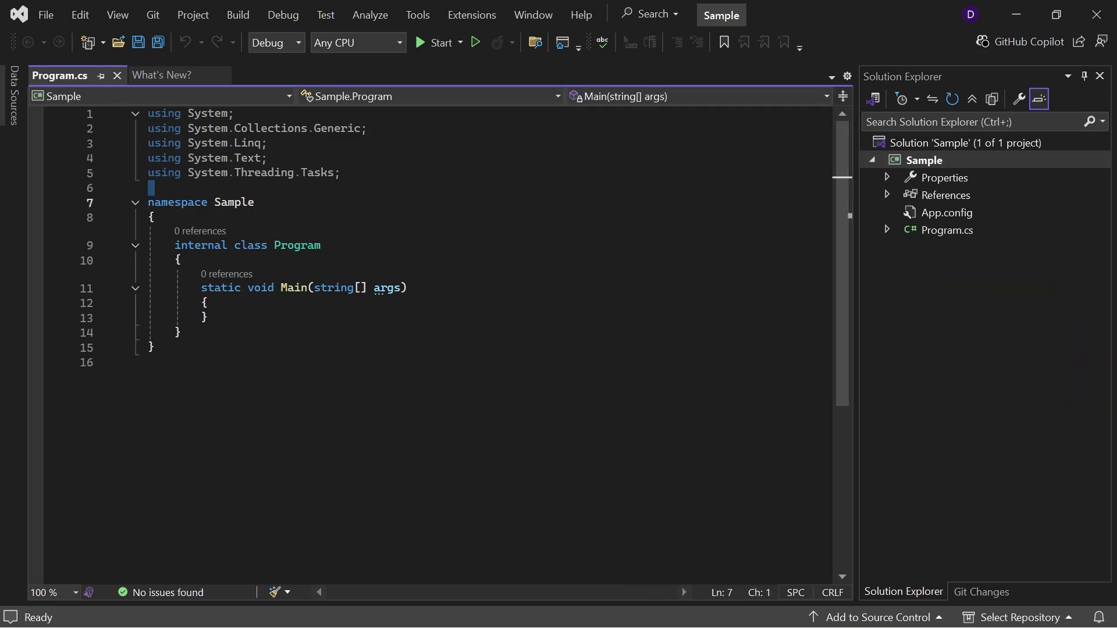
pyautogui.moveTo(255, 202); pyautogui.dragTo(147, 202)
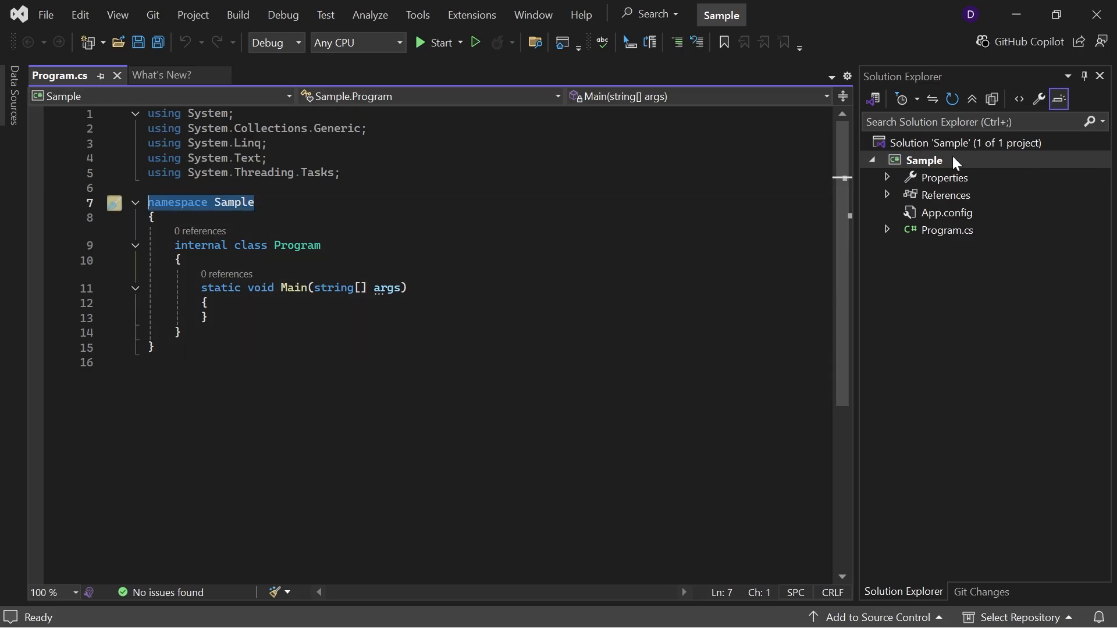
pyautogui.click(916, 143)
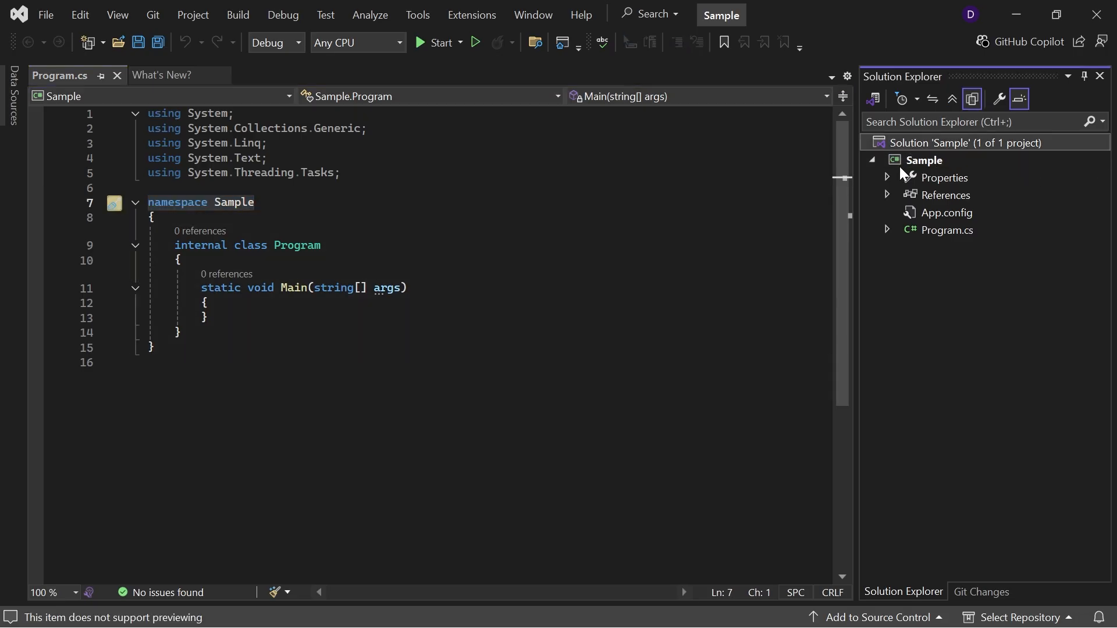
pyautogui.click(923, 159)
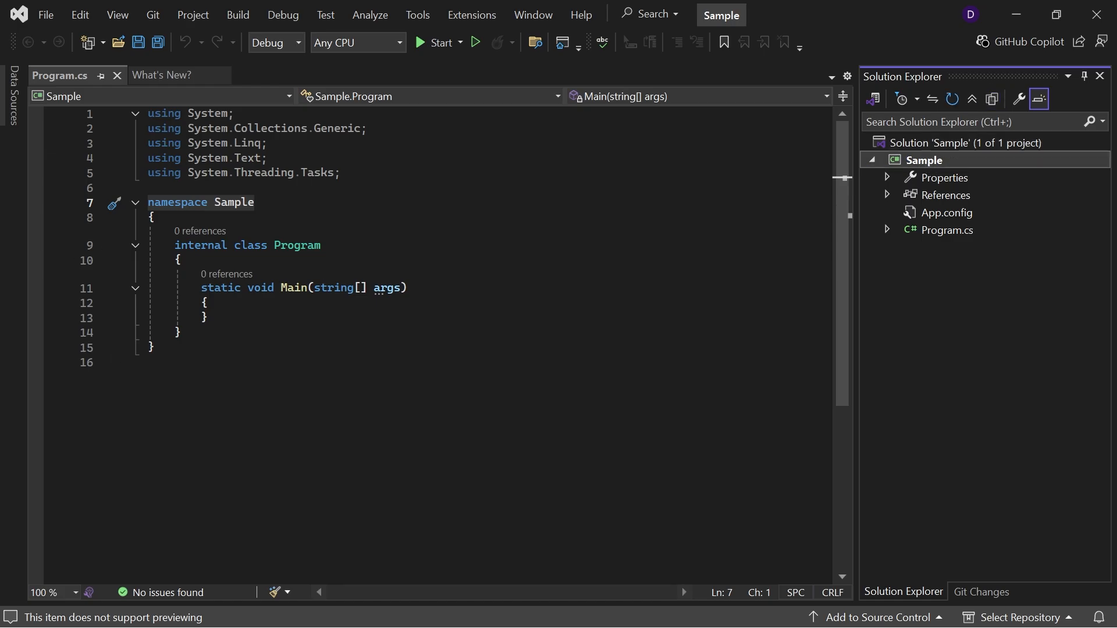
pyautogui.click(208, 201)
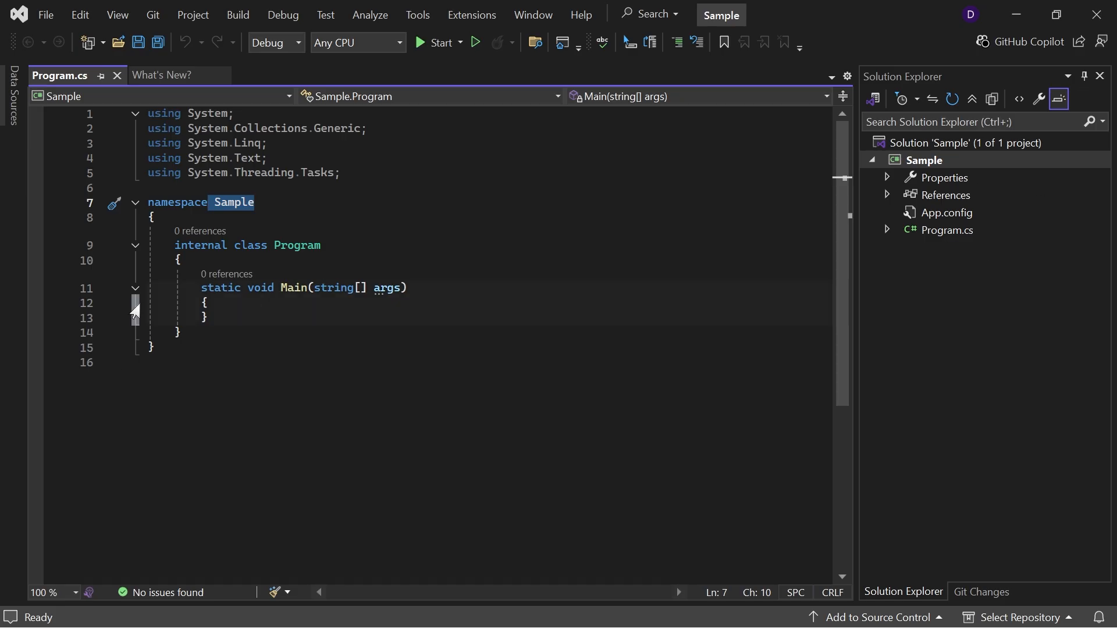
pyautogui.moveTo(170, 245); pyautogui.dragTo(321, 245)
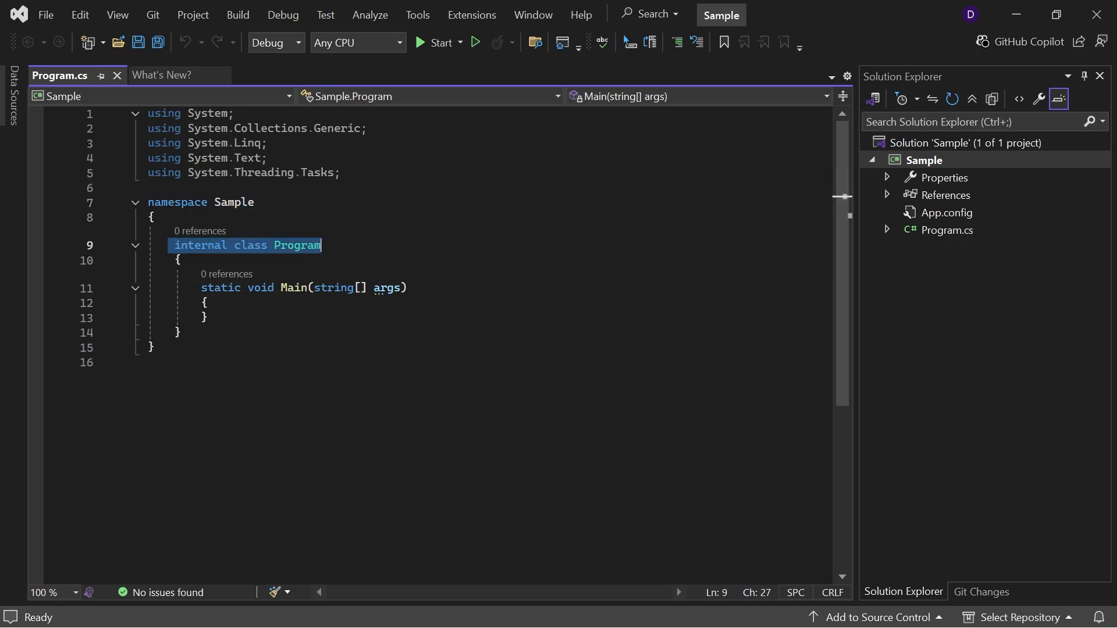
pyautogui.click(192, 363)
pyautogui.moveTo(188, 302); pyautogui.dragTo(182, 332)
pyautogui.click(174, 362)
# Insert an empty line inside the Main method body of Program.cs and enlarge the editor text to 110 %
pyautogui.click(208, 302)
pyautogui.press('Return')
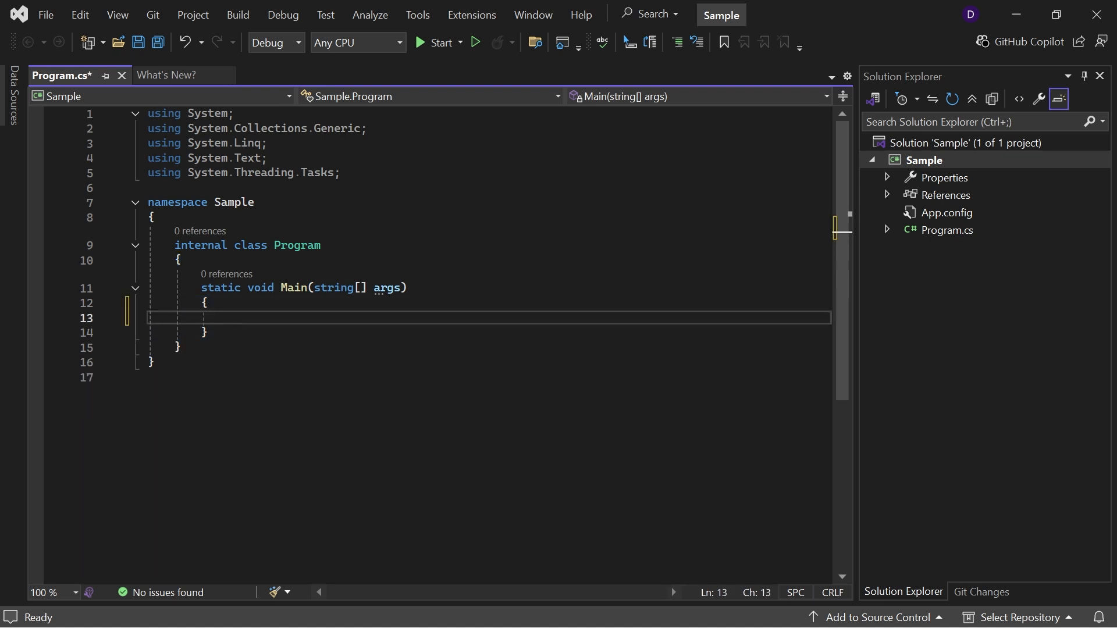
pyautogui.hotkey('ctrl', 'shift', '.')
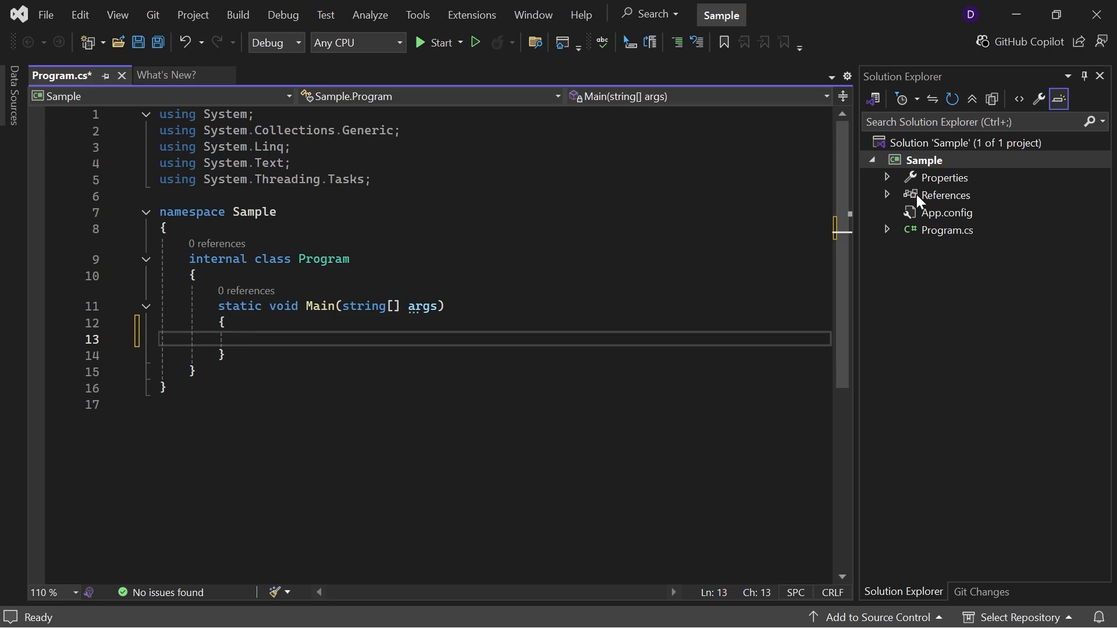
# View the Sample project's application properties and the AssemblyInfo.cs file under Properties
pyautogui.click(888, 178)
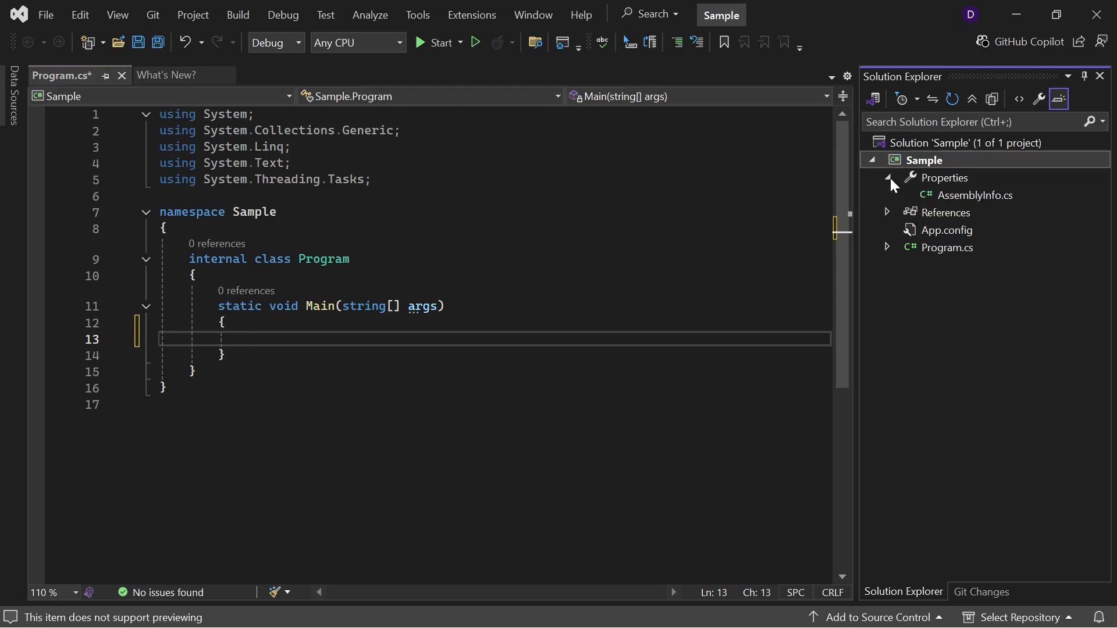
pyautogui.doubleClick(956, 179)
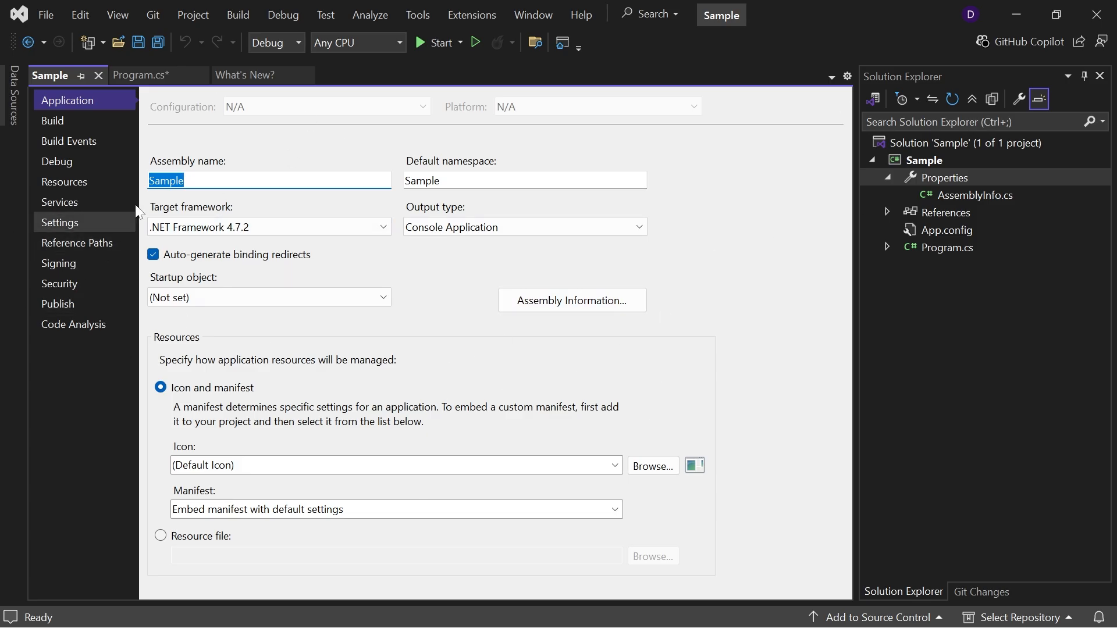
pyautogui.click(964, 196)
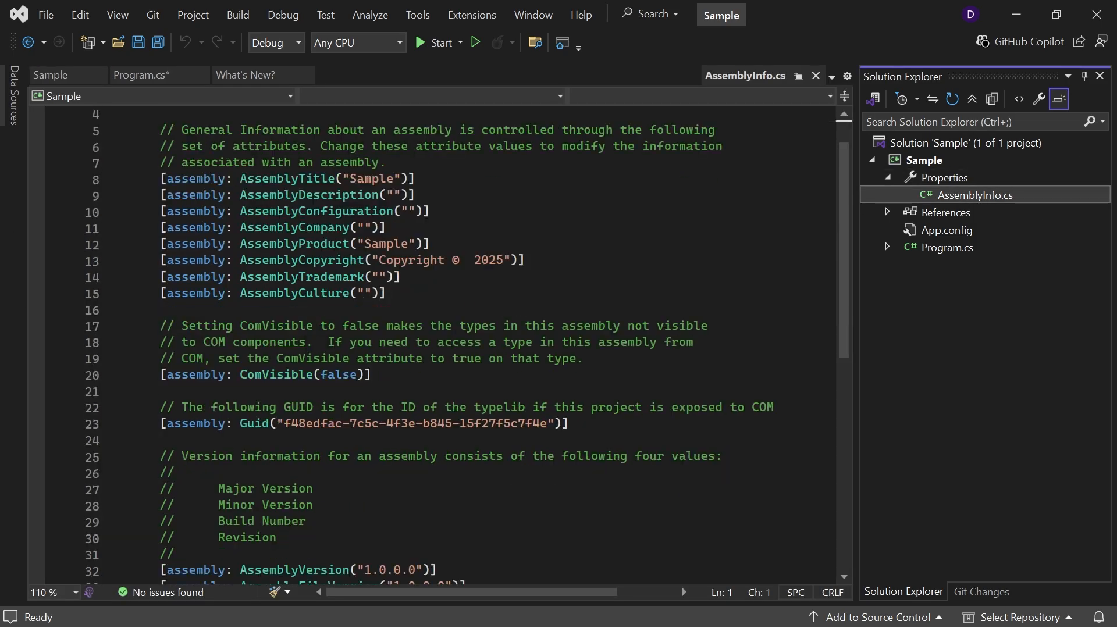
# Examine the assembly attributes in AssemblyInfo.cs, including the product, copyright and version entries
pyautogui.scroll(-6, 682, 588)
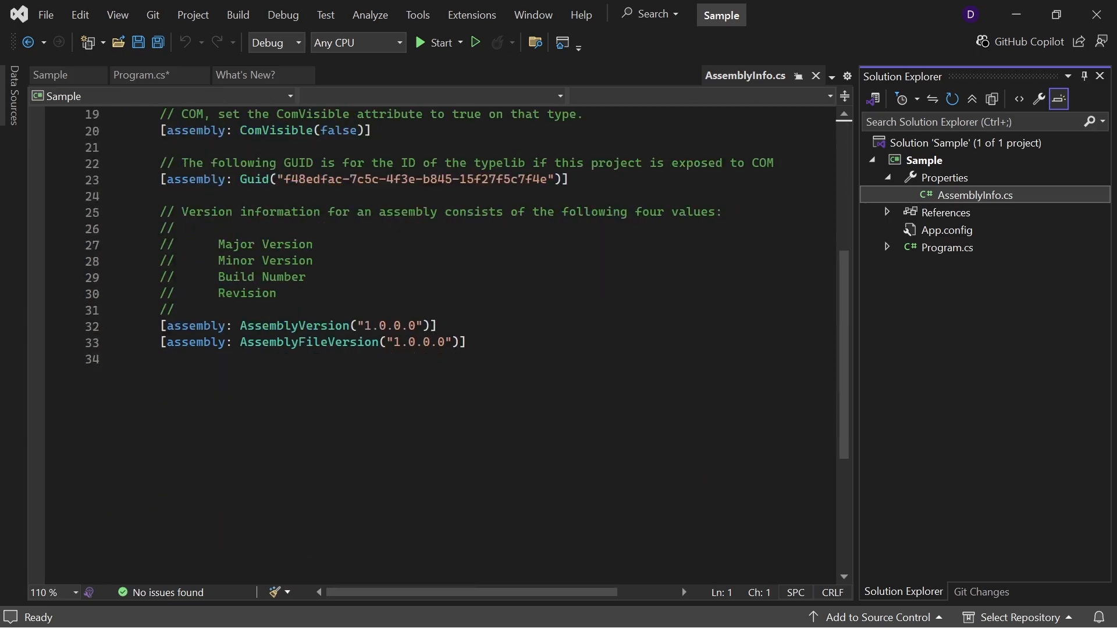
pyautogui.scroll(6, 682, 587)
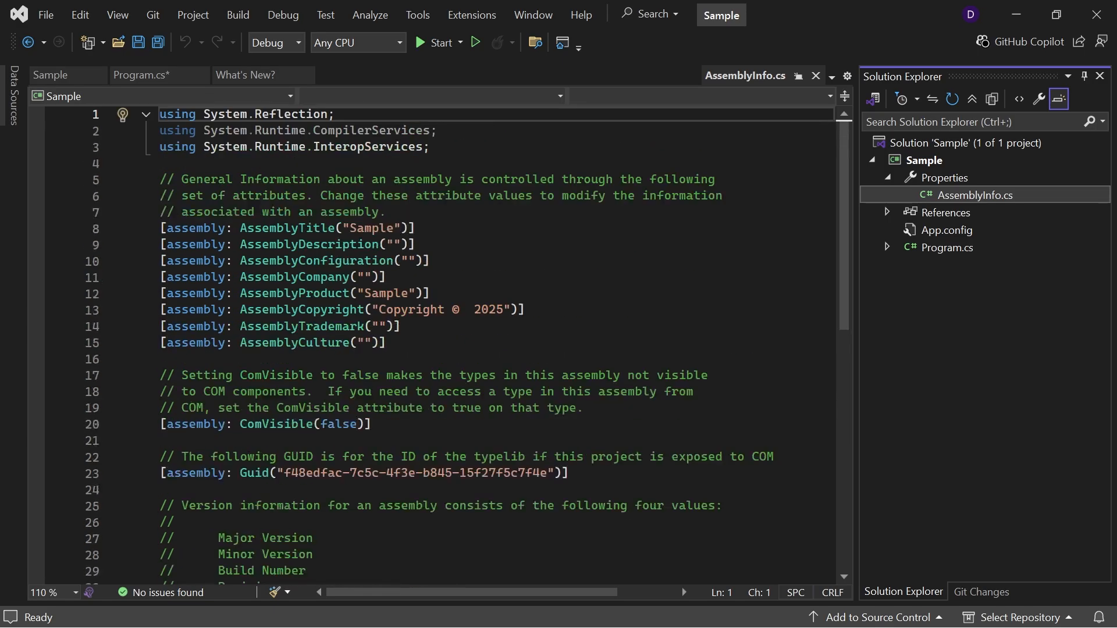
pyautogui.moveTo(430, 293); pyautogui.dragTo(174, 293)
pyautogui.doubleClick(385, 293)
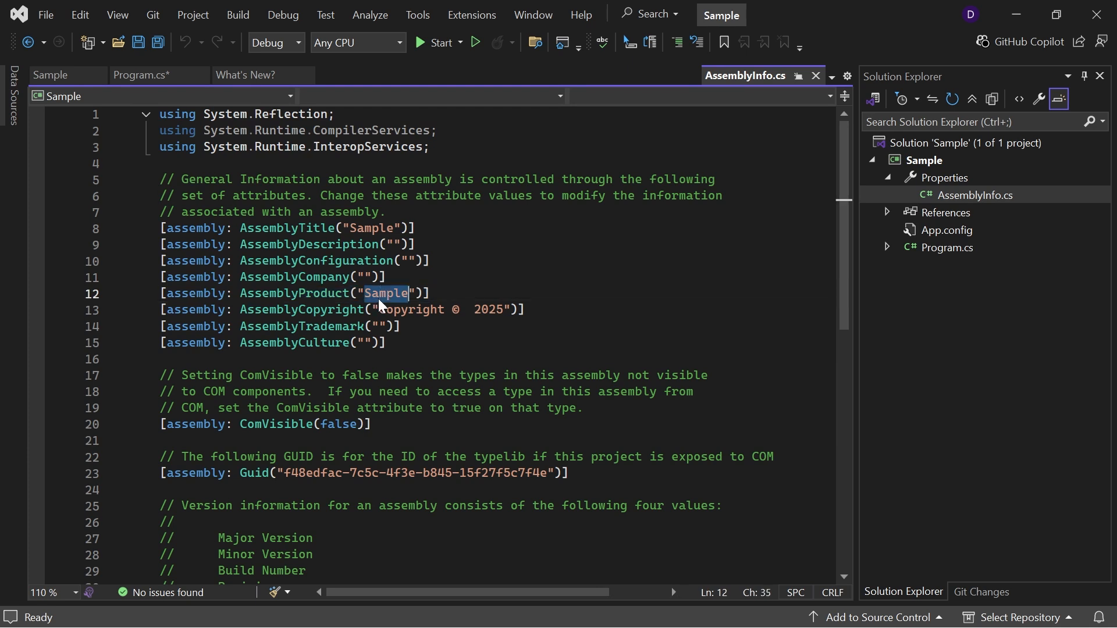
pyautogui.moveTo(525, 310); pyautogui.dragTo(387, 310)
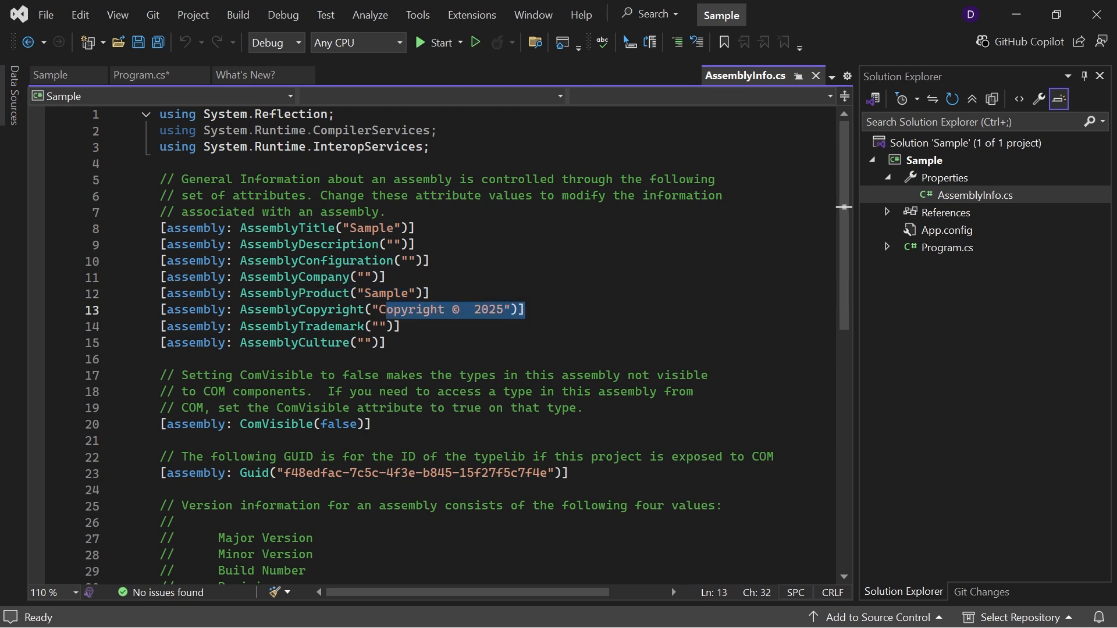
pyautogui.scroll(-1, 150, 317)
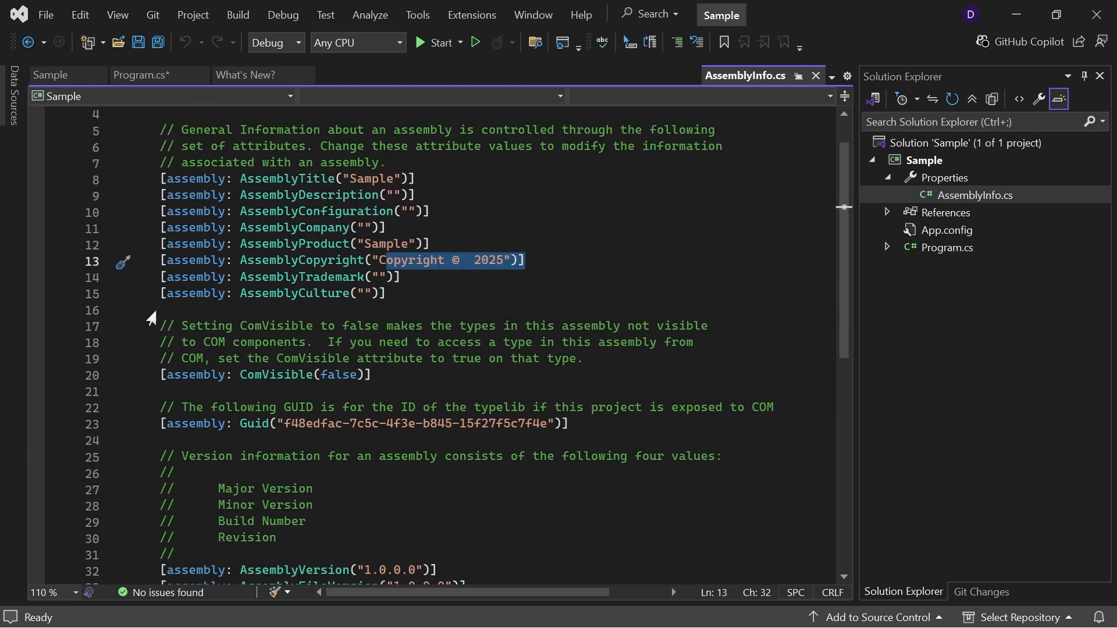
# View the Sample project's references and examine the supportedRuntime version and sku attributes in App.config
pyautogui.doubleClick(949, 213)
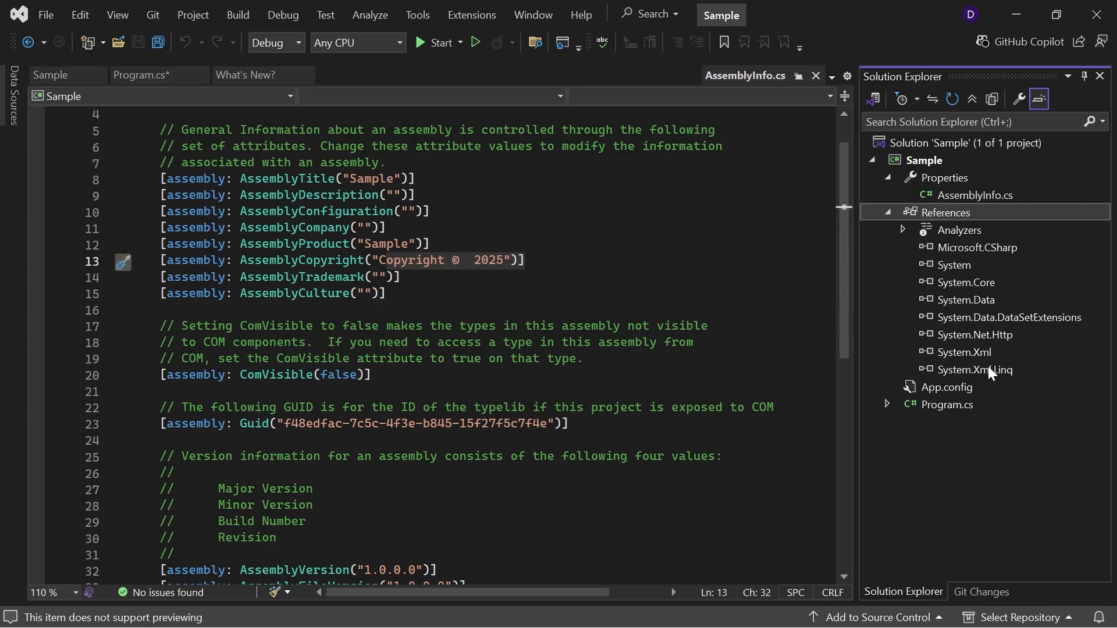
pyautogui.click(888, 212)
pyautogui.click(947, 226)
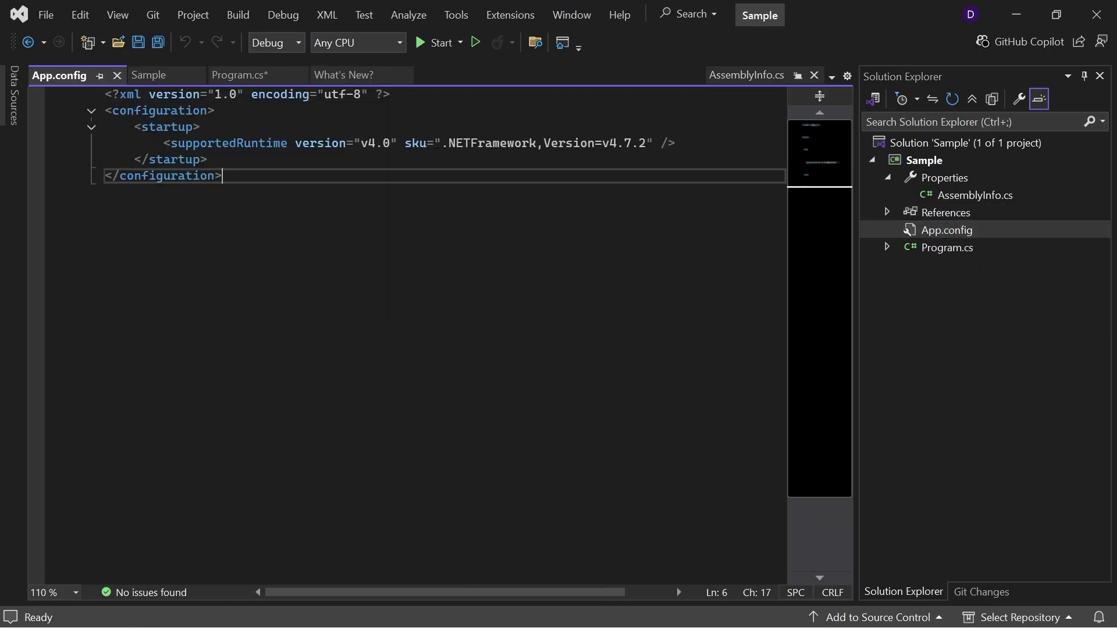
pyautogui.moveTo(391, 143); pyautogui.dragTo(356, 143)
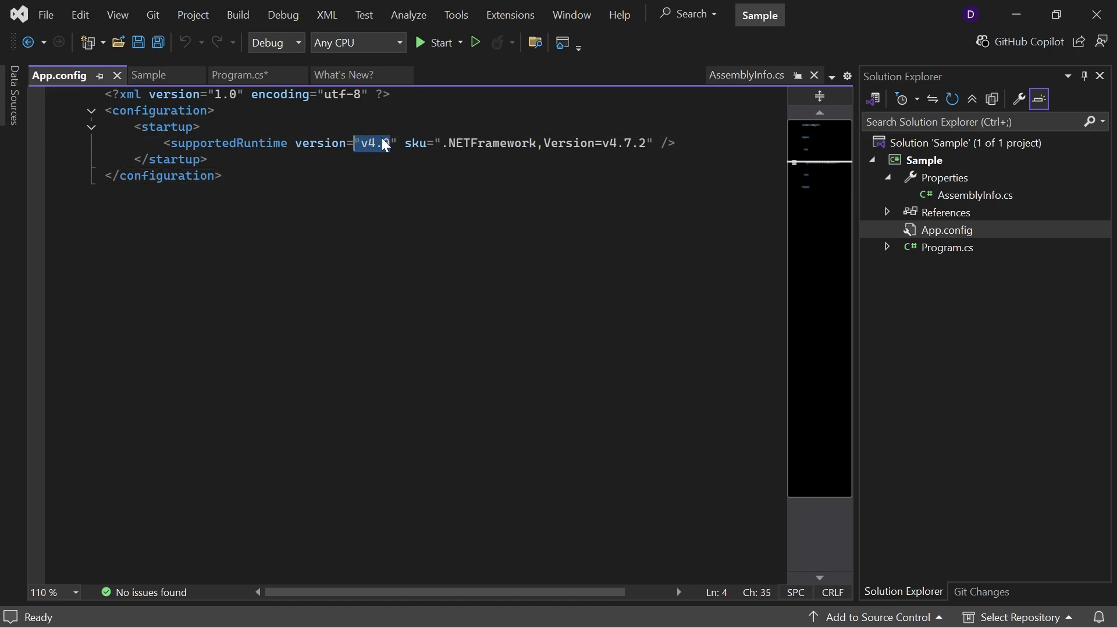
pyautogui.moveTo(652, 143); pyautogui.dragTo(464, 143)
pyautogui.hotkey('shift', 'Left')
pyautogui.hotkey('shift', 'Left')
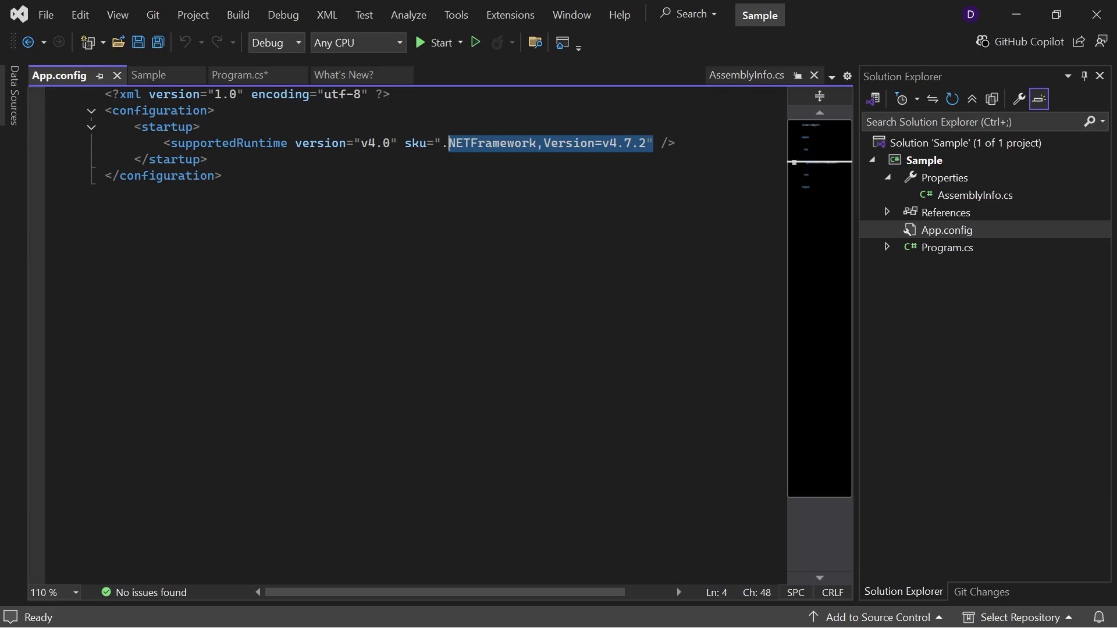
pyautogui.click(222, 176)
pyautogui.moveTo(434, 143); pyautogui.dragTo(669, 143)
pyautogui.click(222, 176)
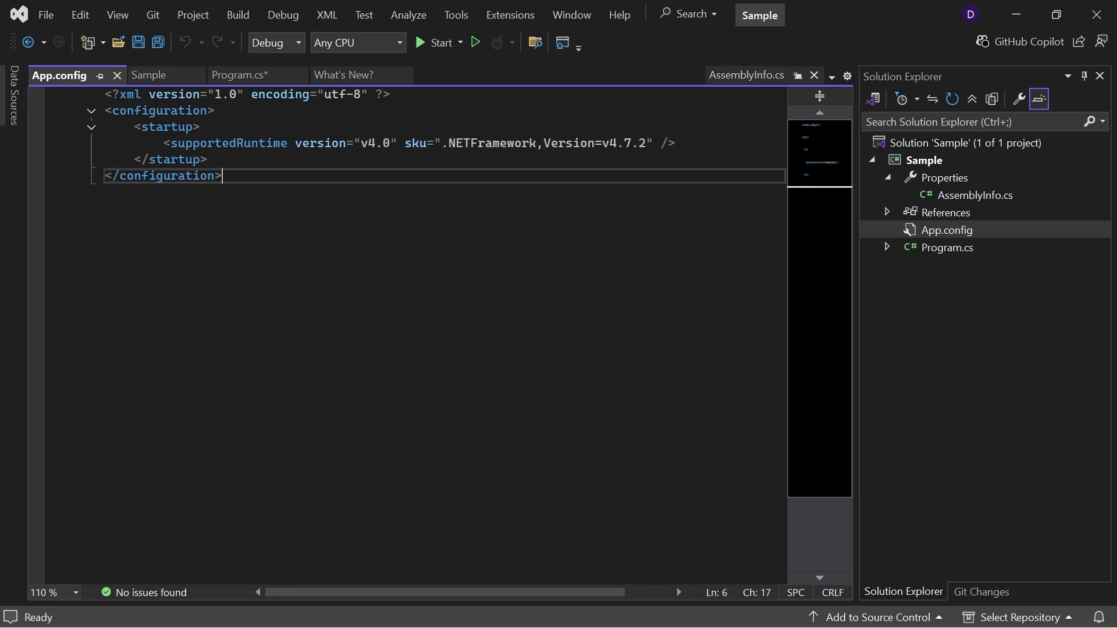
pyautogui.moveTo(442, 143); pyautogui.dragTo(669, 143)
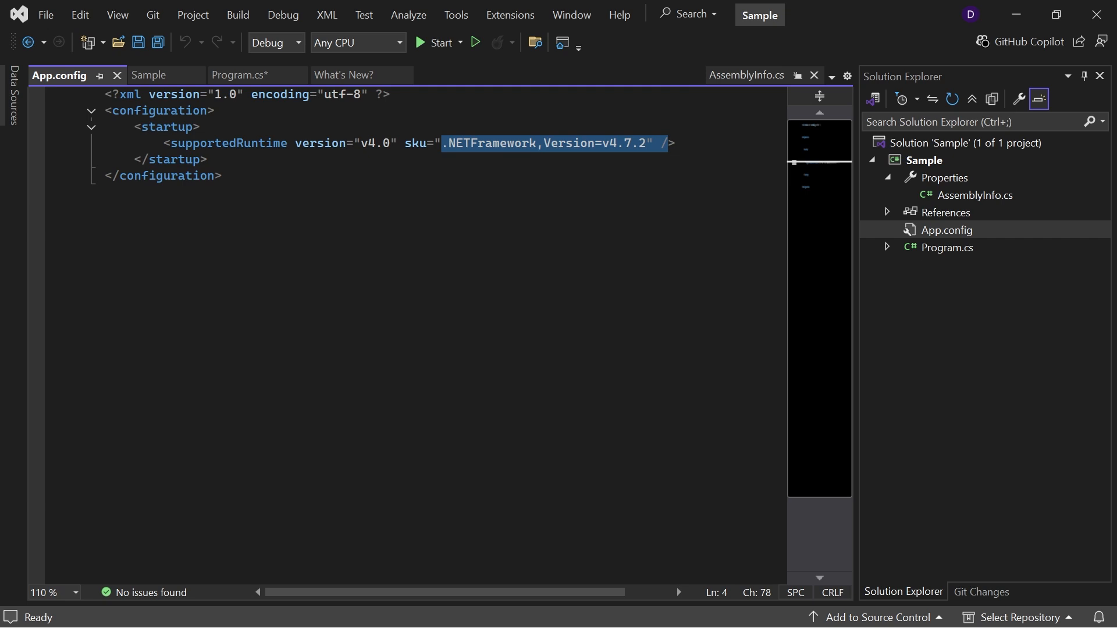
pyautogui.click(221, 176)
pyautogui.moveTo(653, 144); pyautogui.dragTo(405, 143)
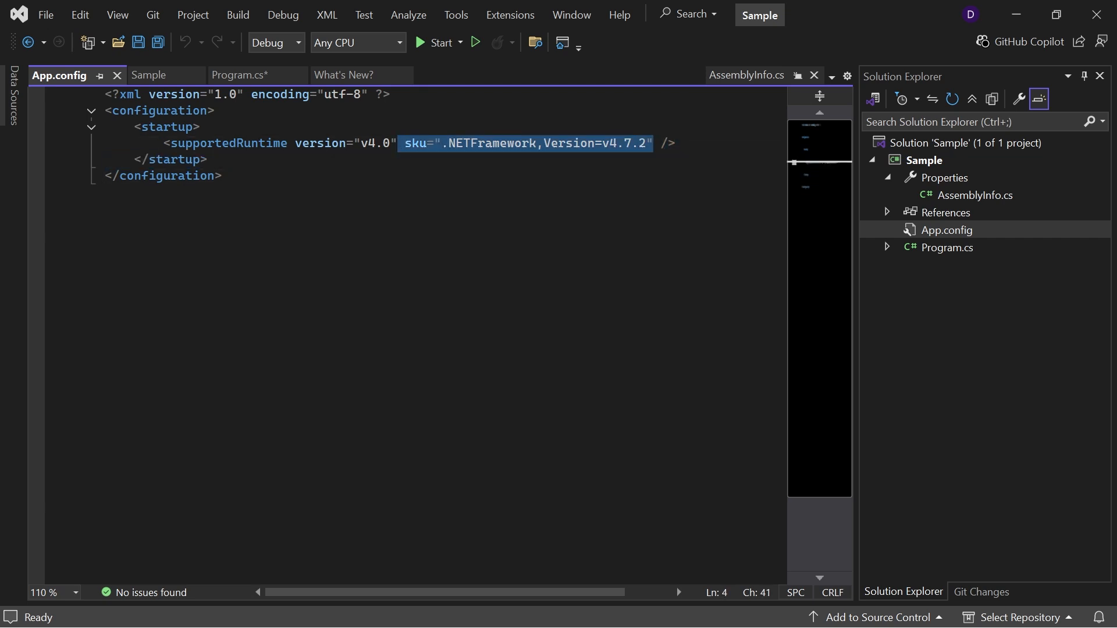
pyautogui.click(222, 176)
pyautogui.moveTo(434, 143); pyautogui.dragTo(676, 143)
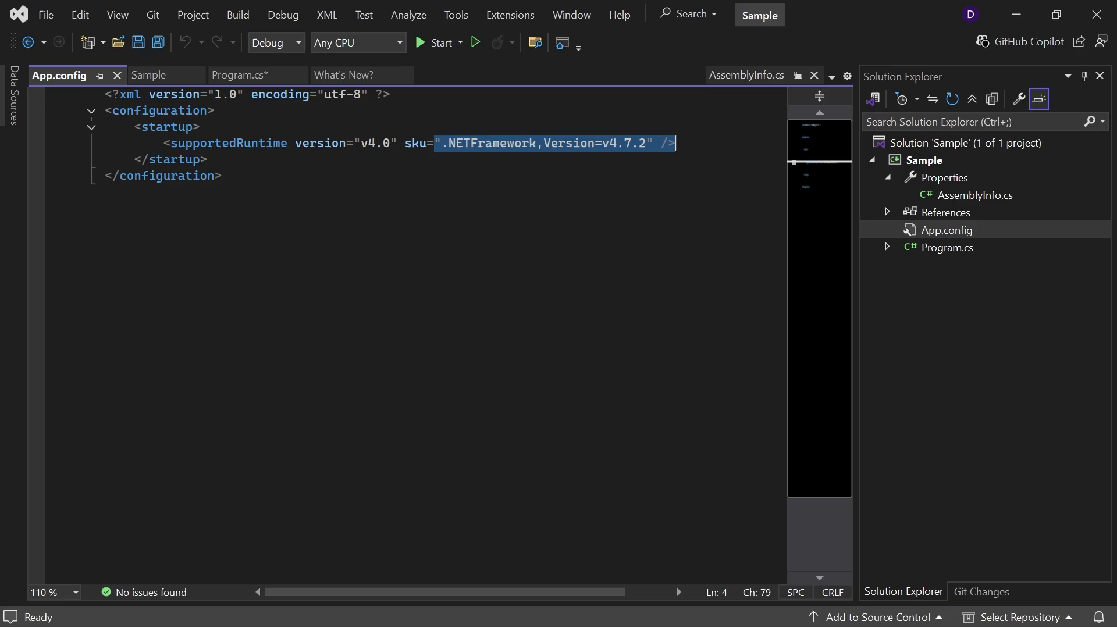
pyautogui.click(222, 176)
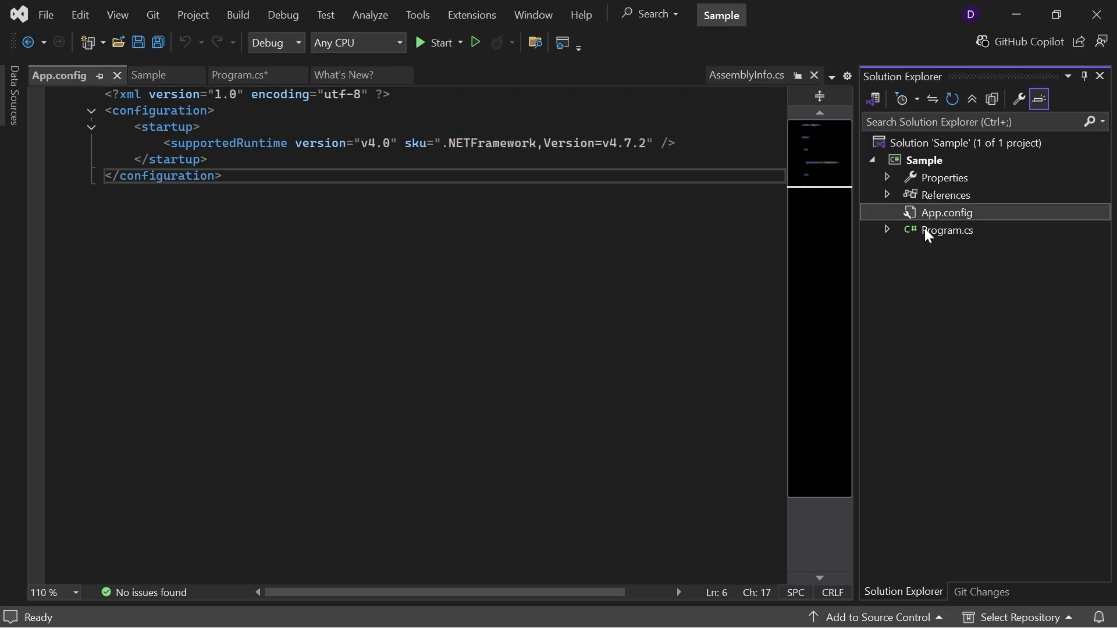
# Return to Program.cs and examine the Main method and the Program class declaration
pyautogui.click(928, 230)
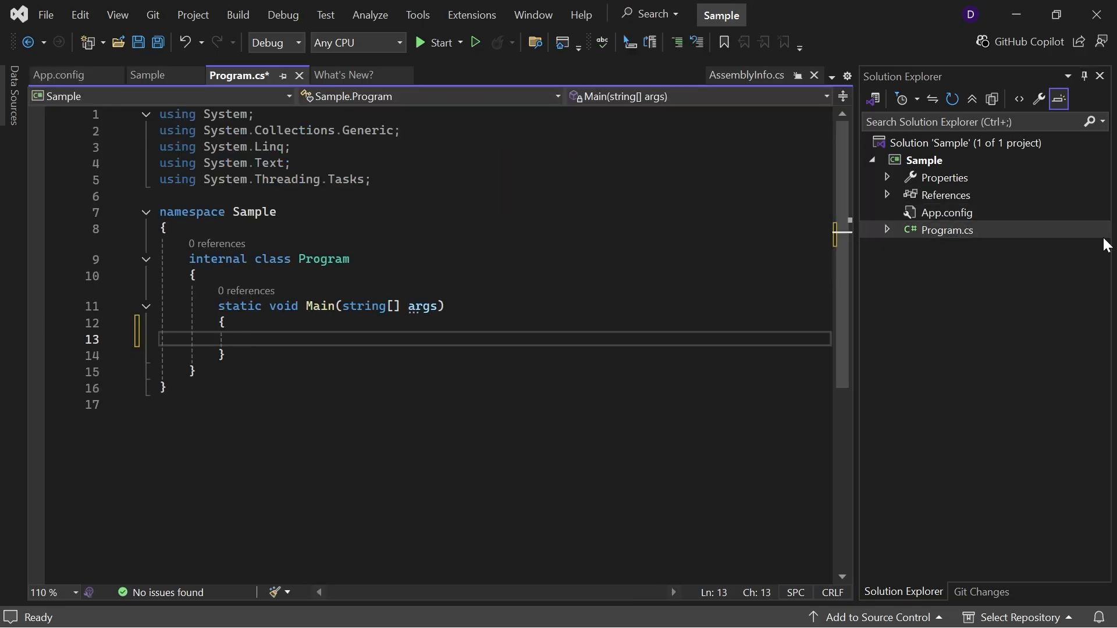
pyautogui.moveTo(306, 306); pyautogui.dragTo(226, 321)
pyautogui.click(197, 372)
pyautogui.moveTo(350, 259); pyautogui.dragTo(193, 259)
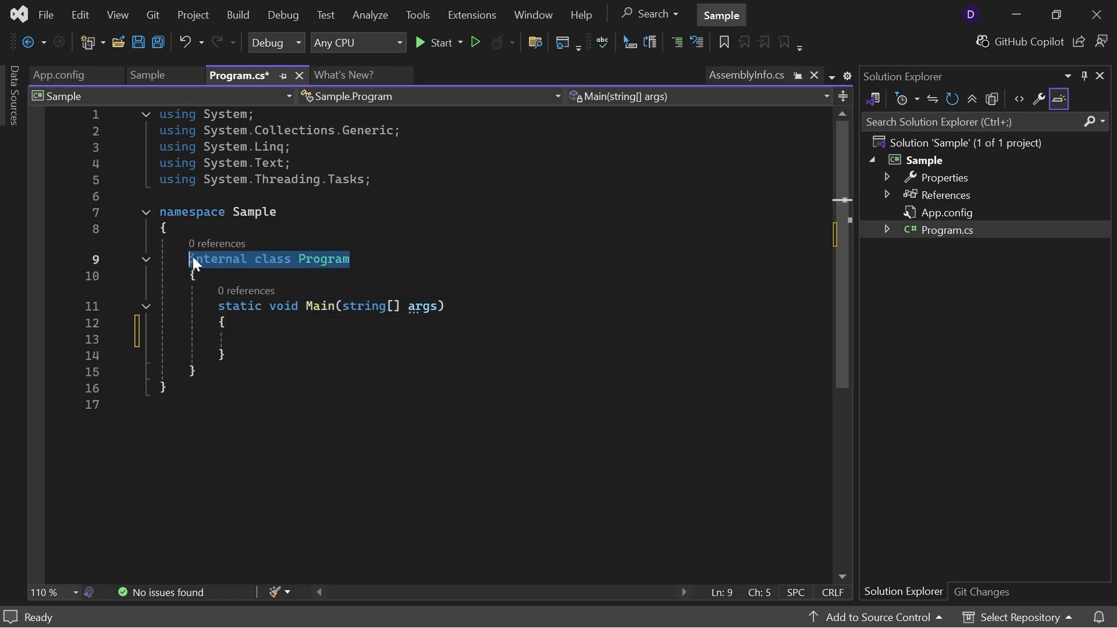
# Add the statement Console.WriteLine("Hi everyone"); on the empty line inside the Main method
pyautogui.click(248, 339)
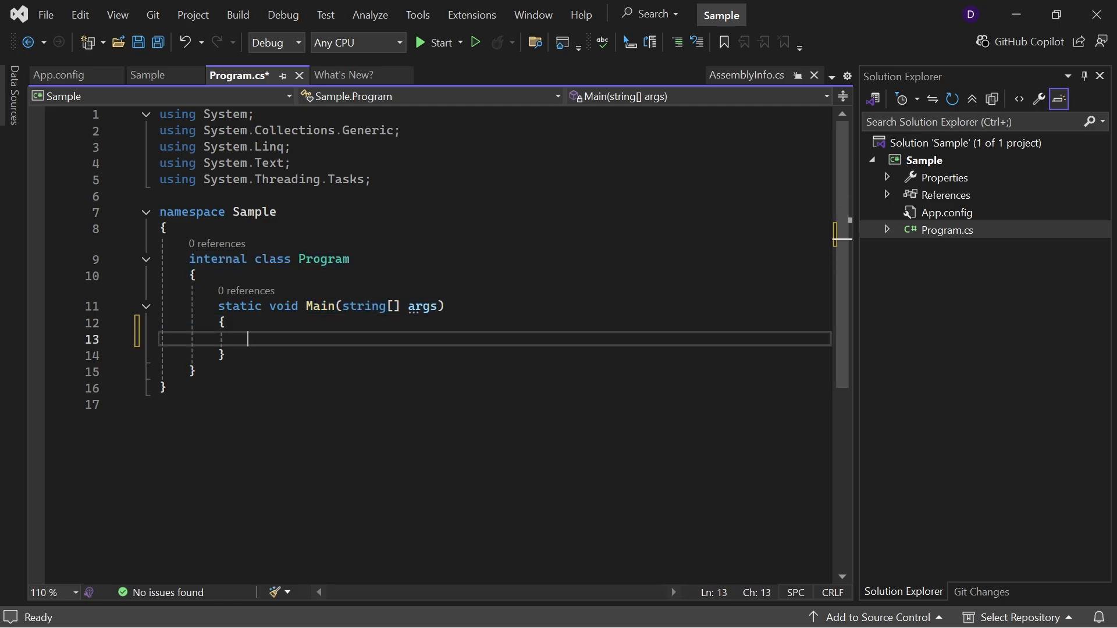
pyautogui.write('ch')
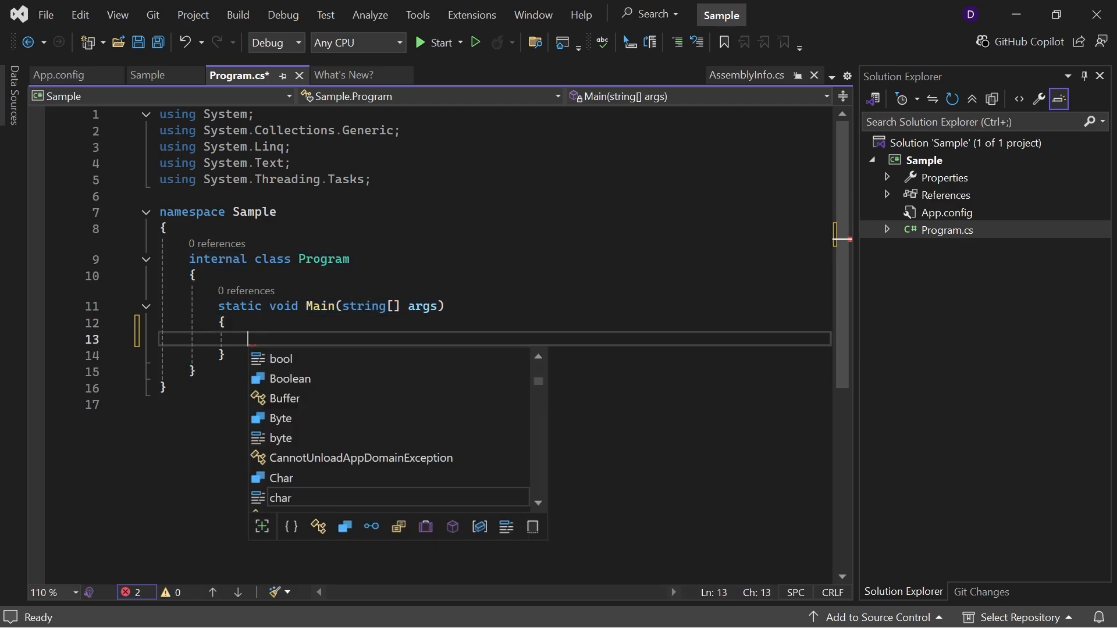
pyautogui.write('cw')
pyautogui.press('Tab')
pyautogui.press('Tab')
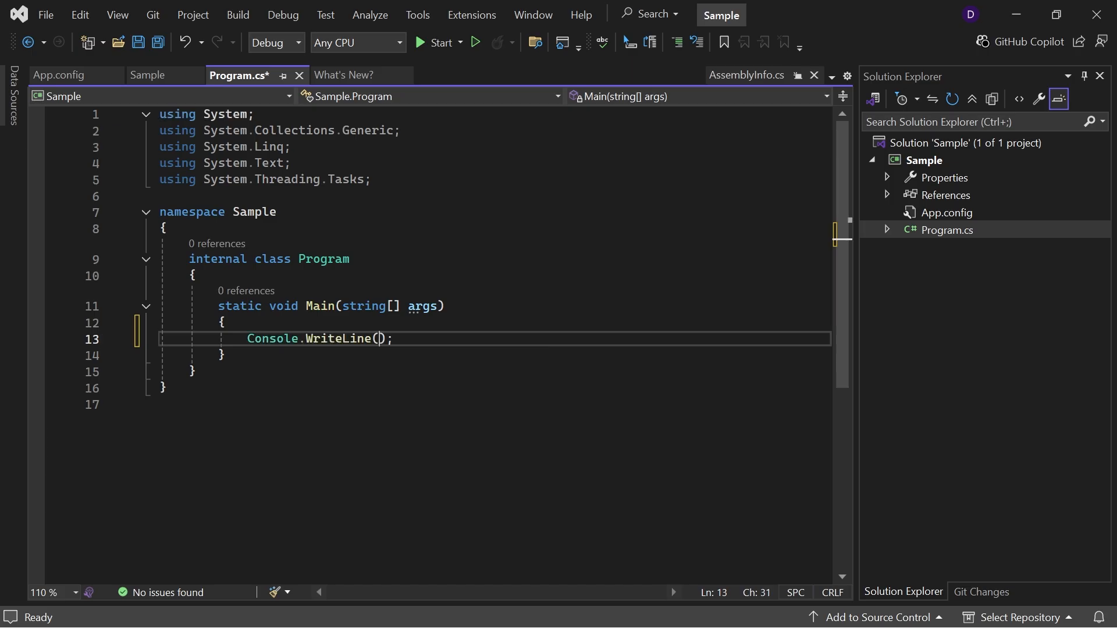
pyautogui.write('"Hi everyone')
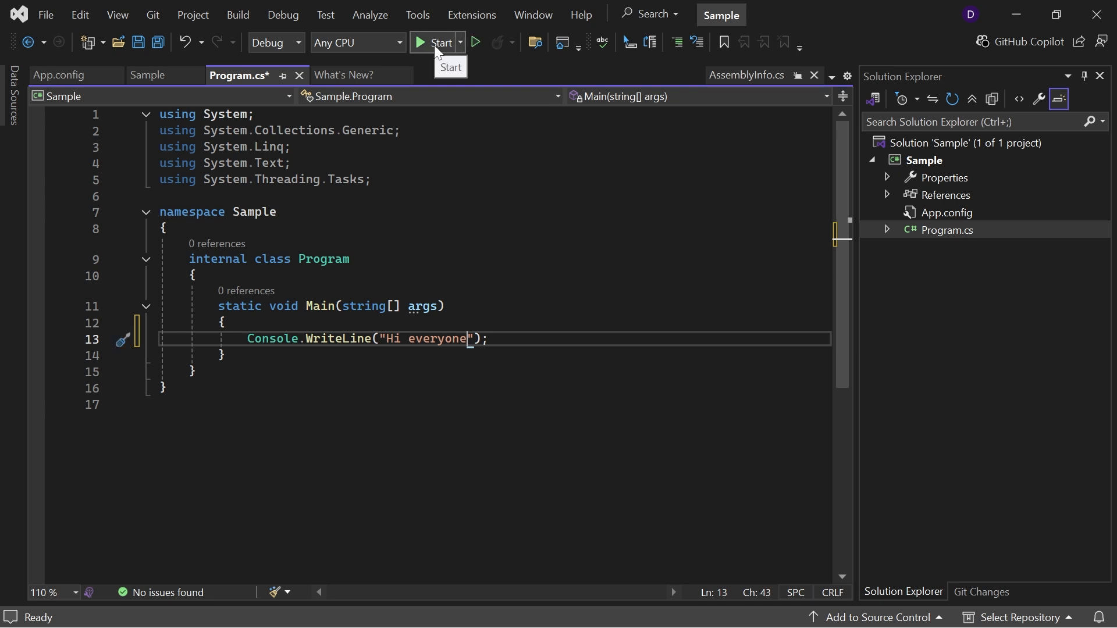
# Run the program without debugging, view its console output and close the console window
pyautogui.click(477, 42)
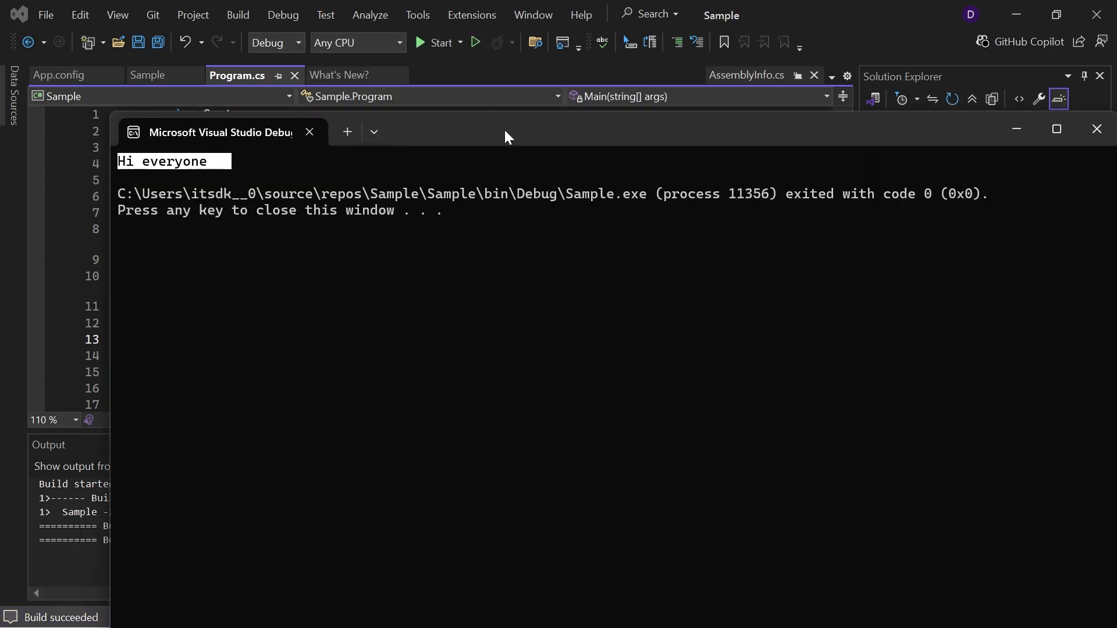
pyautogui.moveTo(504, 131); pyautogui.dragTo(437, 124)
pyautogui.click(1029, 121)
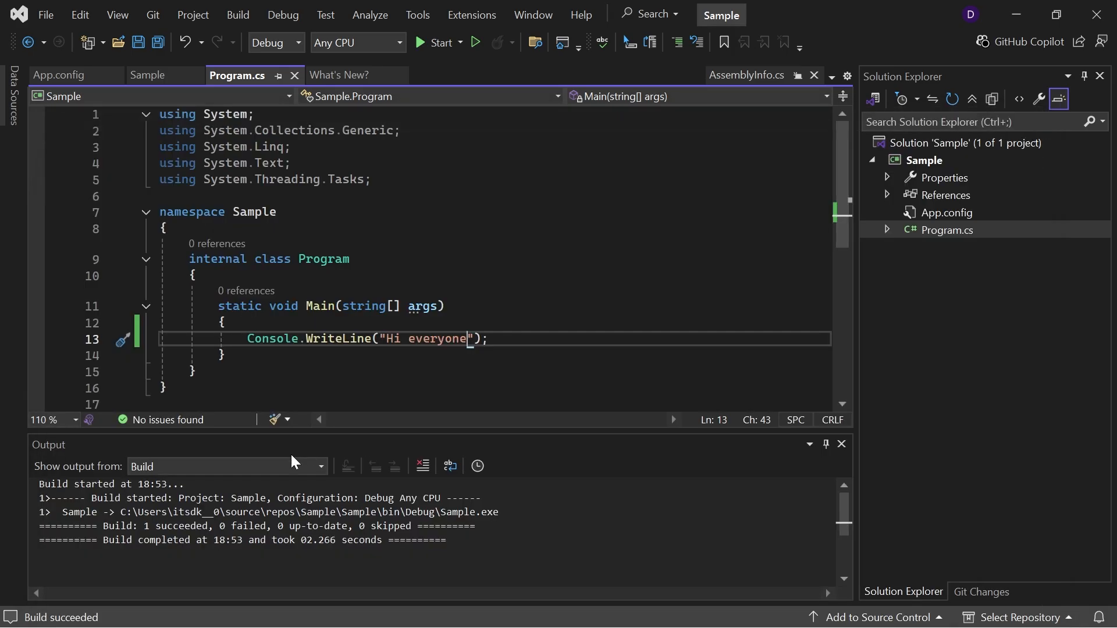
# Below the "Hi everyone" statement, declare int a = 10; and add Console.WriteLine(a); on the following line
pyautogui.click(490, 339)
pyautogui.press('Return')
pyautogui.write('int ')
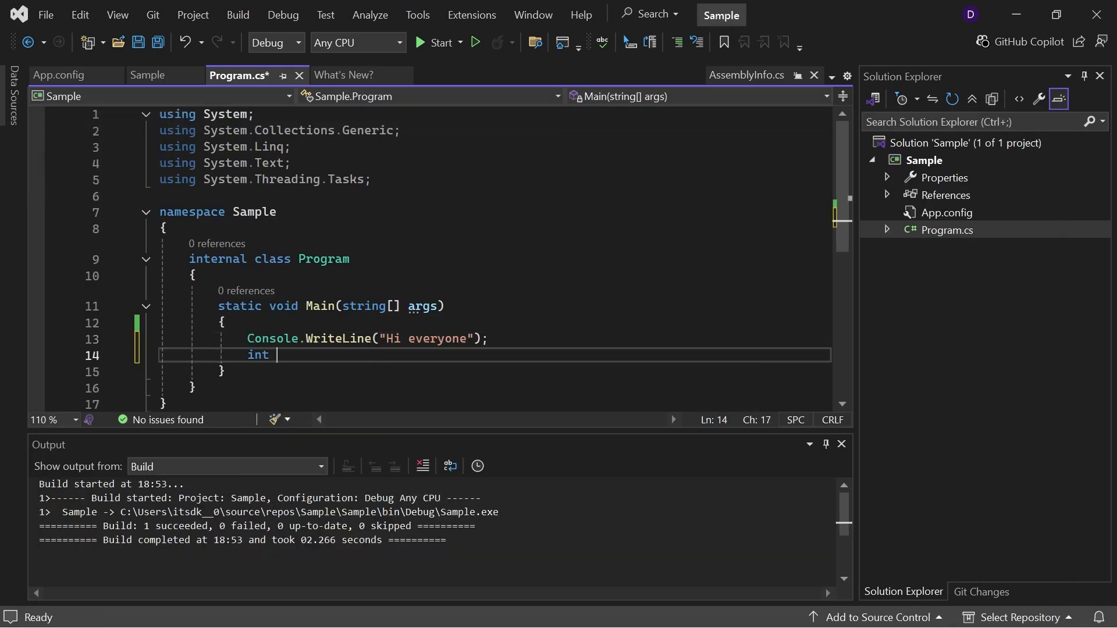
pyautogui.write('a = 1')
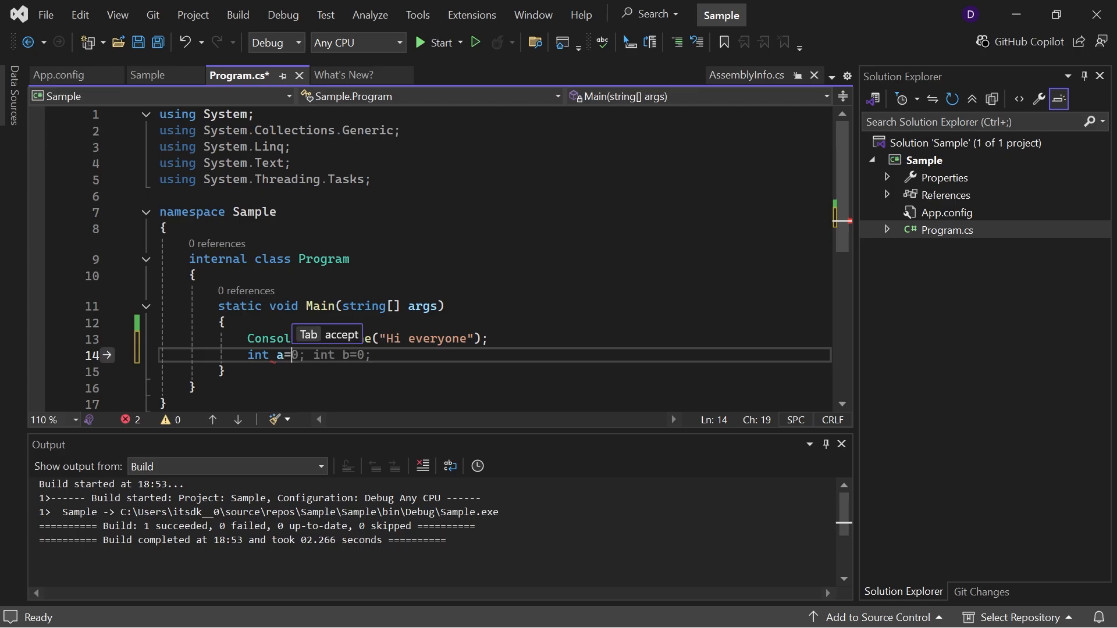
pyautogui.write('0;')
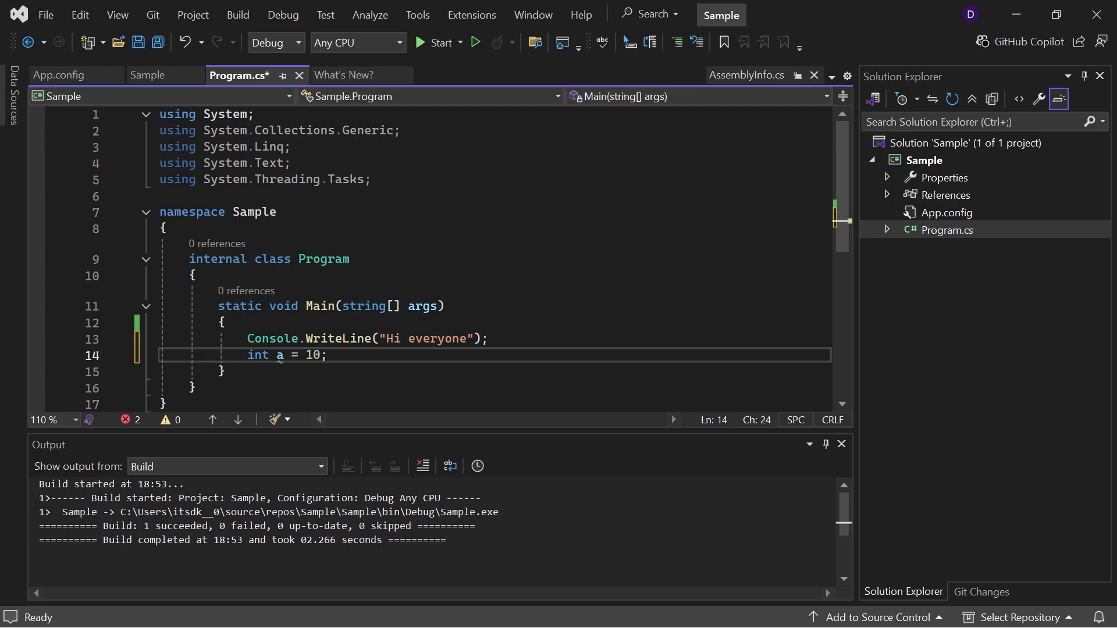
pyautogui.press('Return')
pyautogui.press('Tab')
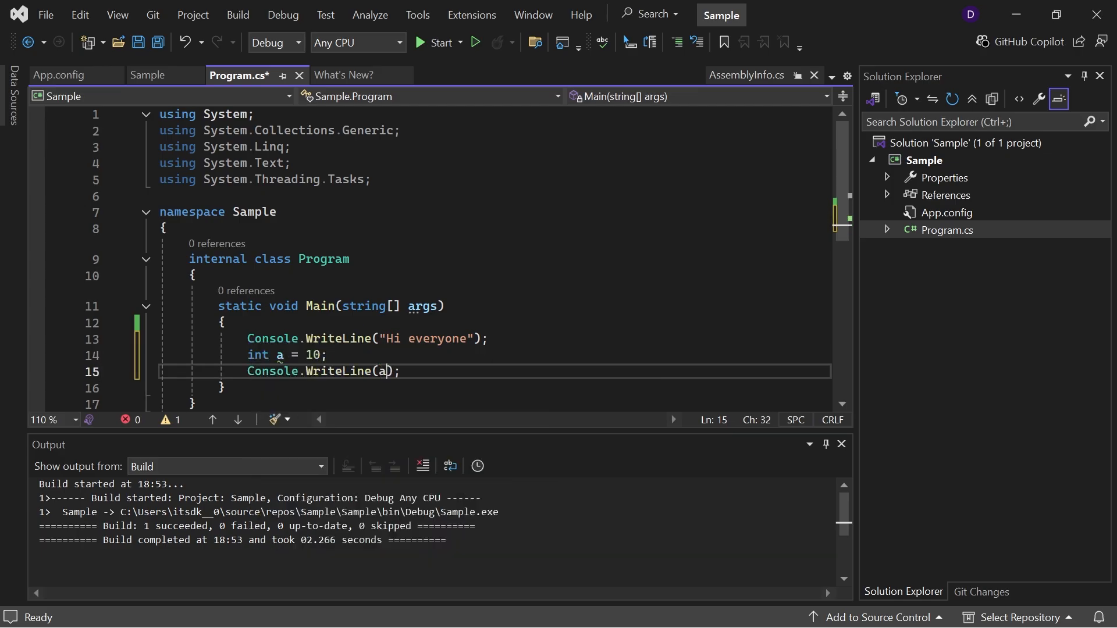
# Replace the argument a in the second Console.WriteLine with the undeclared name h and view its error details
pyautogui.hotkey('ctrl', 'space')
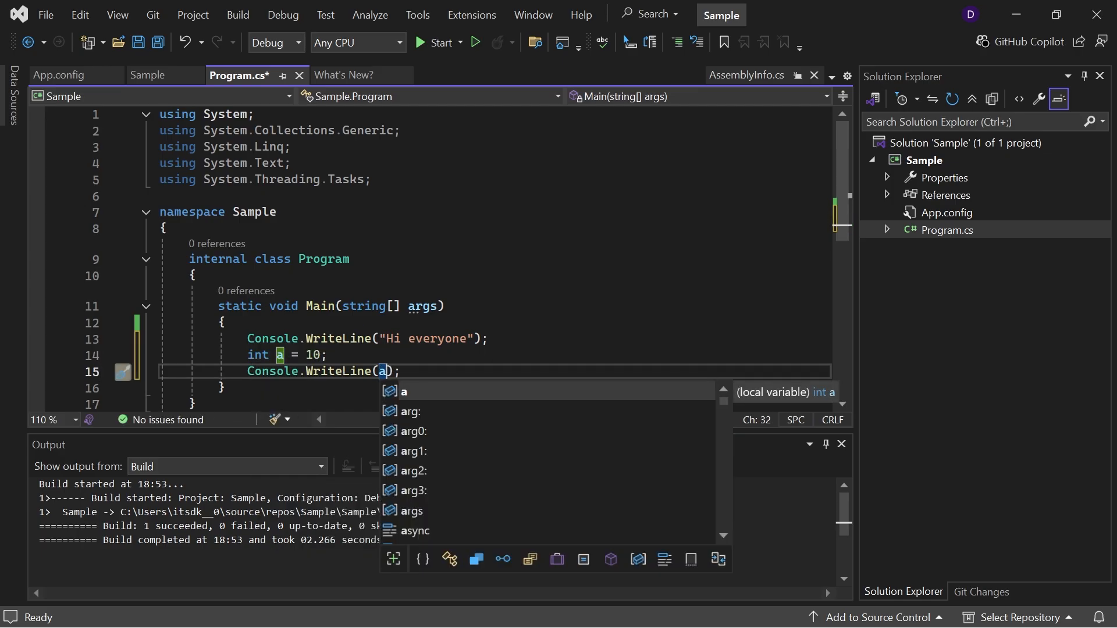
pyautogui.press('Escape')
pyautogui.press('Up')
pyautogui.press('Down')
pyautogui.press('BackSpace')
pyautogui.write('h')
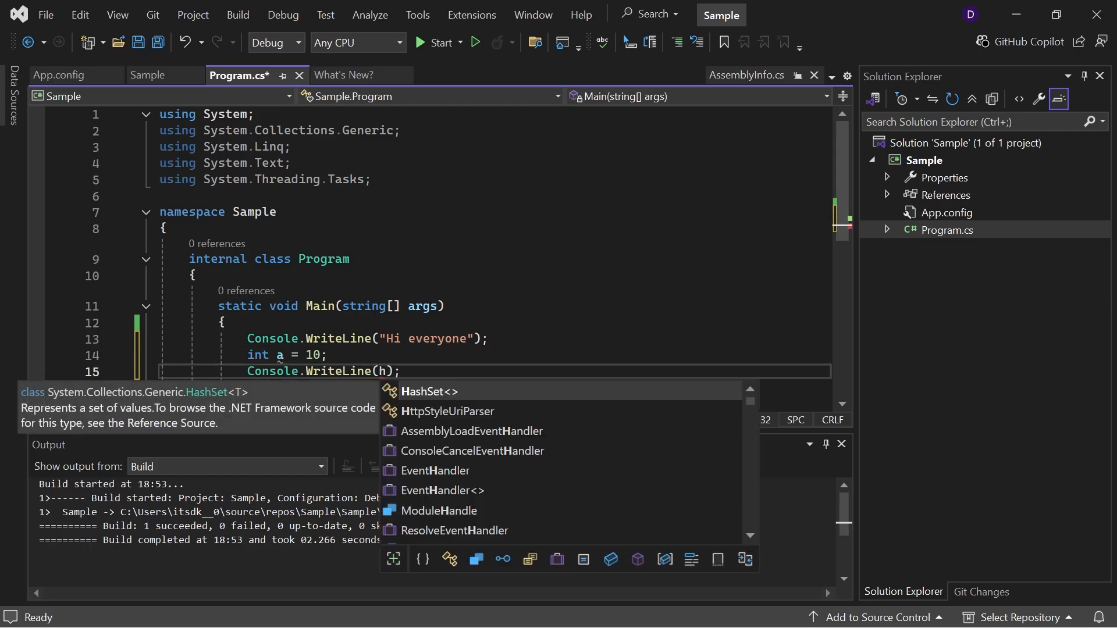
pyautogui.click(225, 322)
pyautogui.moveTo(383, 371)
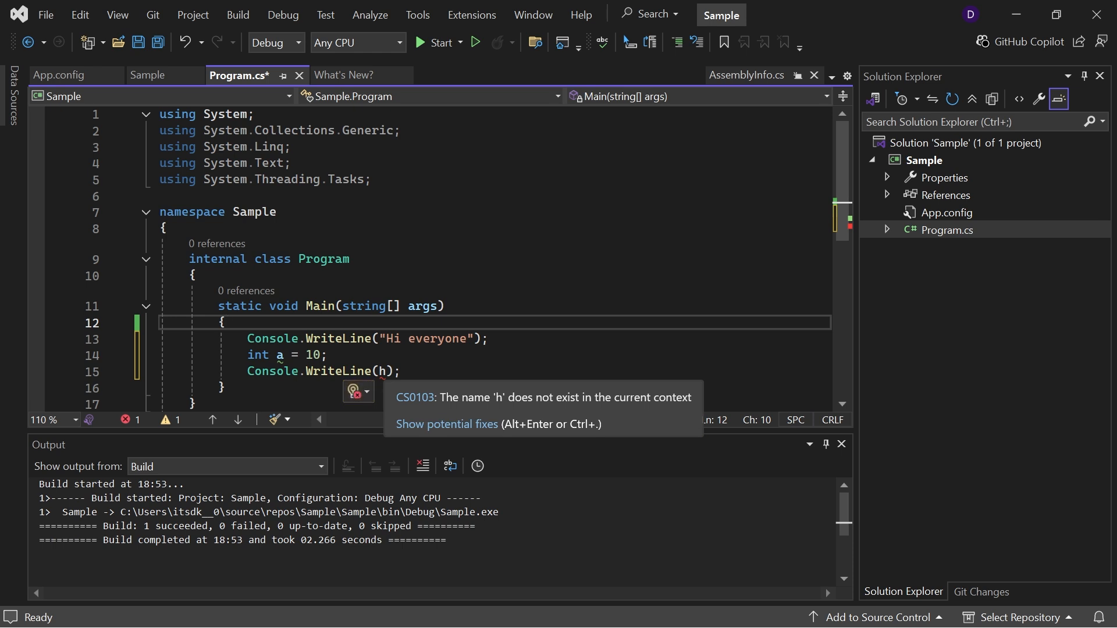
pyautogui.click(329, 355)
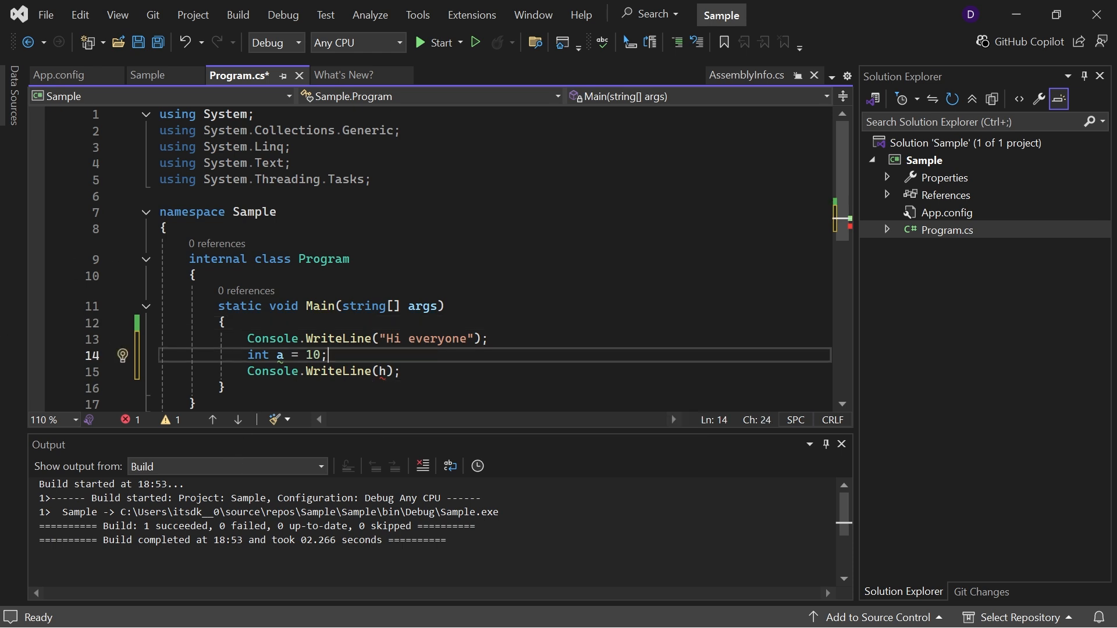
pyautogui.scroll(-1, 467, 259)
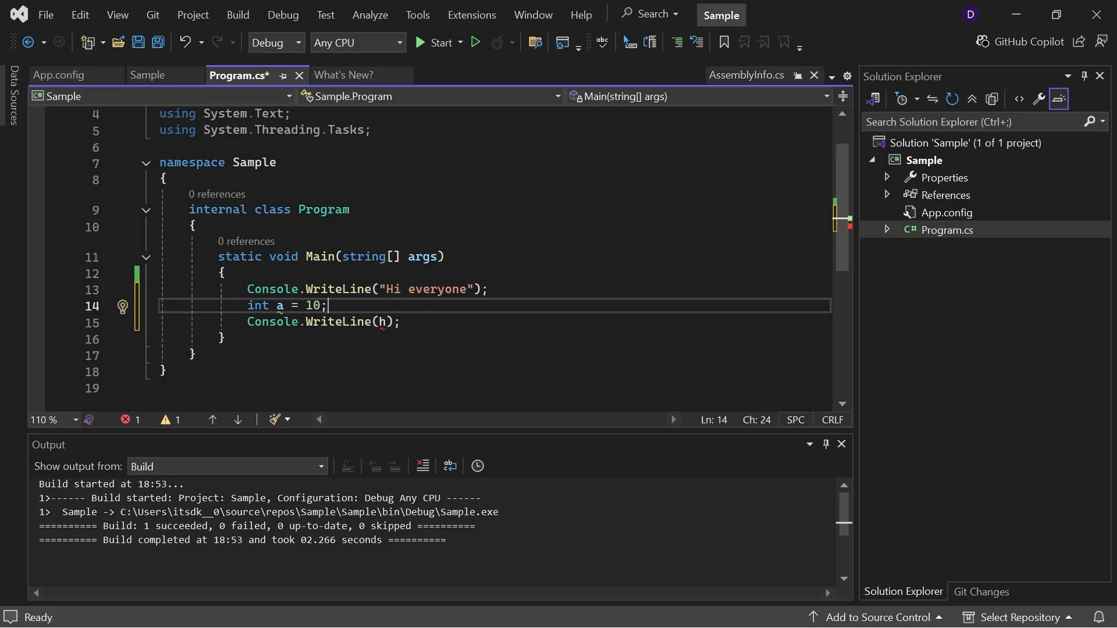
pyautogui.click(489, 289)
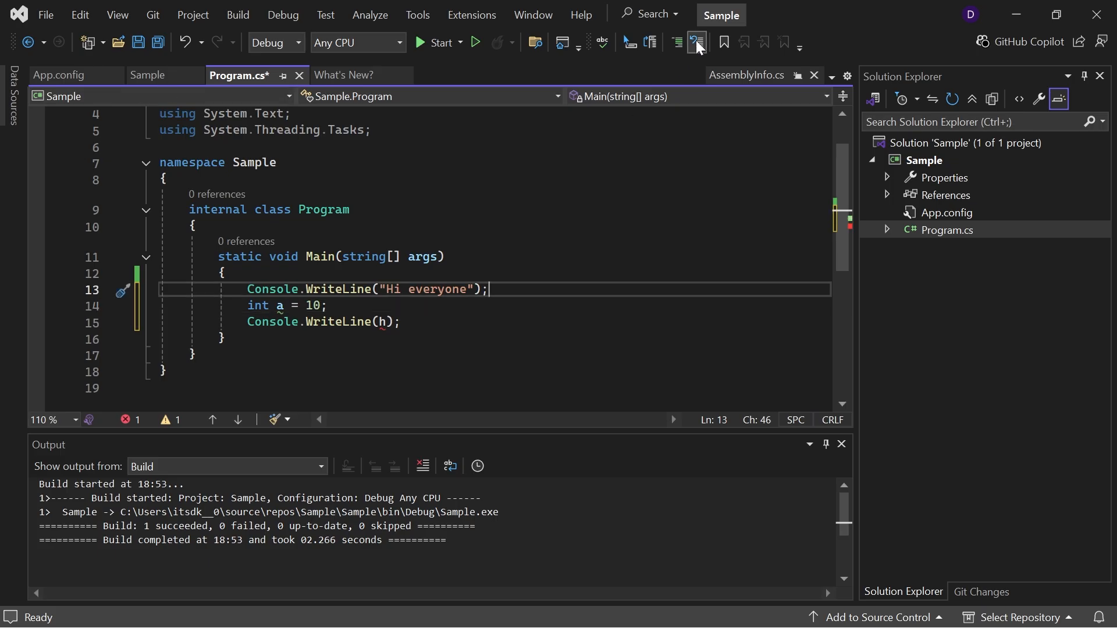
pyautogui.click(329, 306)
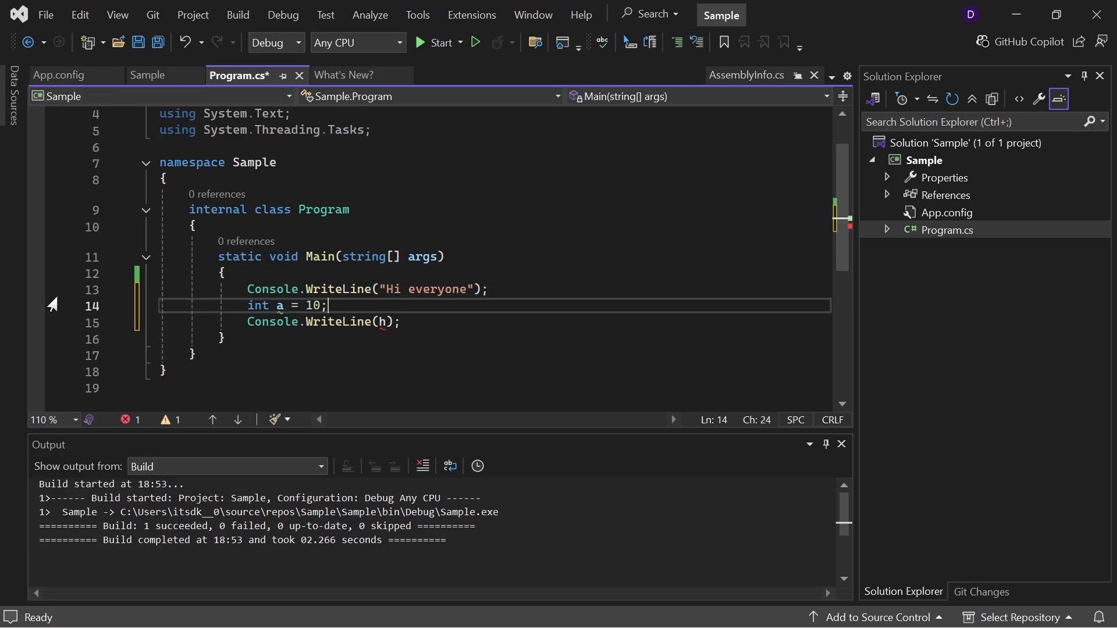
# Replace the undeclared name h in the second Console.WriteLine with the variable a
pyautogui.click(387, 322)
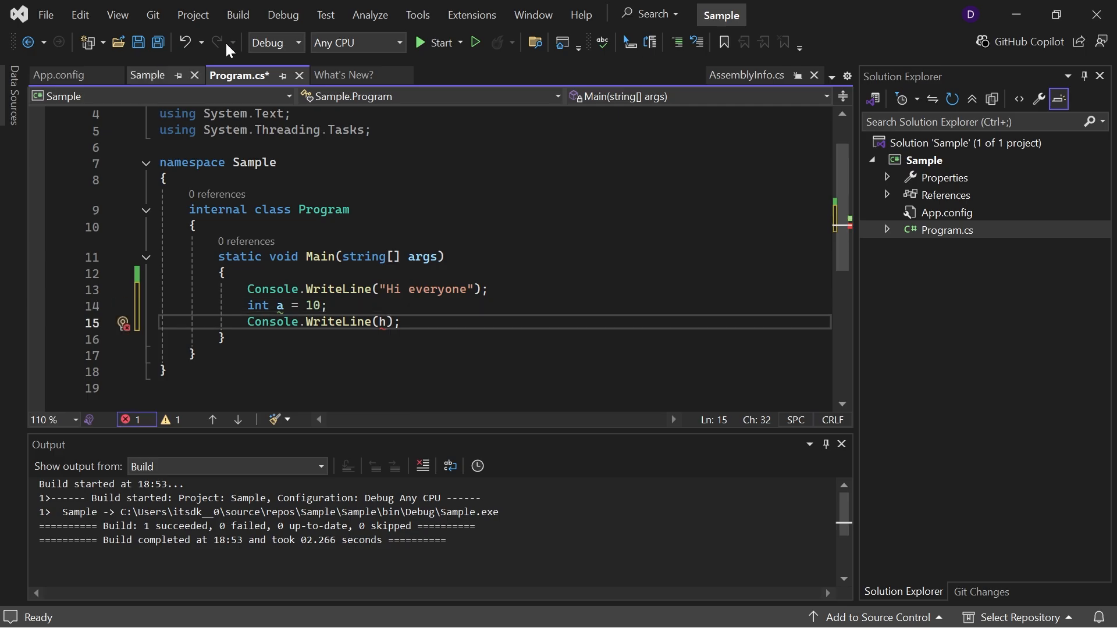
pyautogui.press('BackSpace')
pyautogui.write('a')
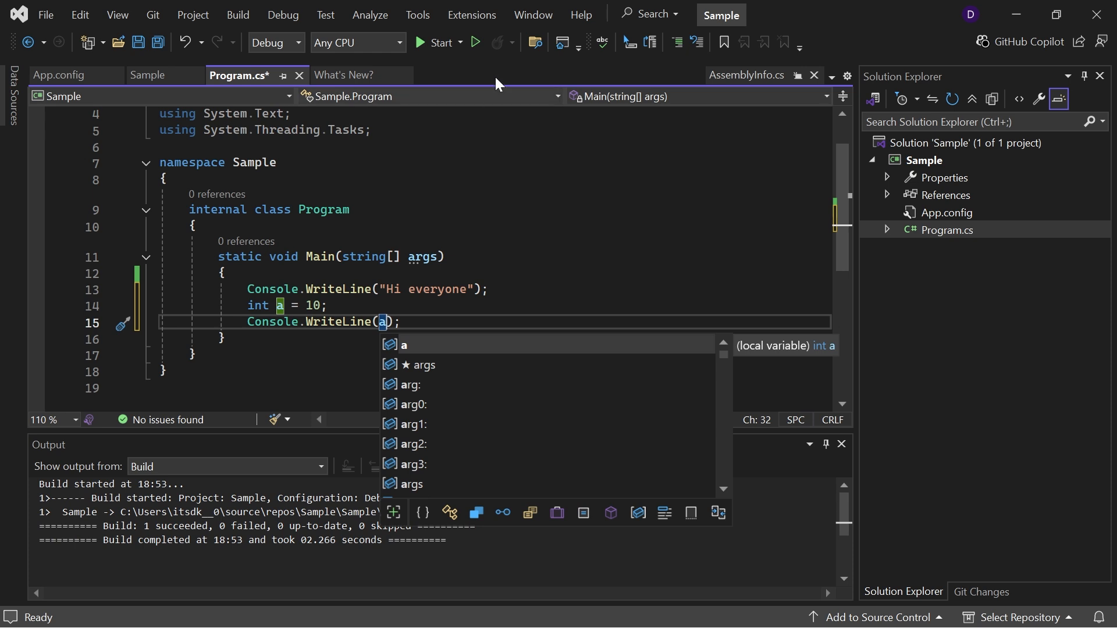
# Run the updated program without debugging to print the greeting and the variable a
pyautogui.click(476, 42)
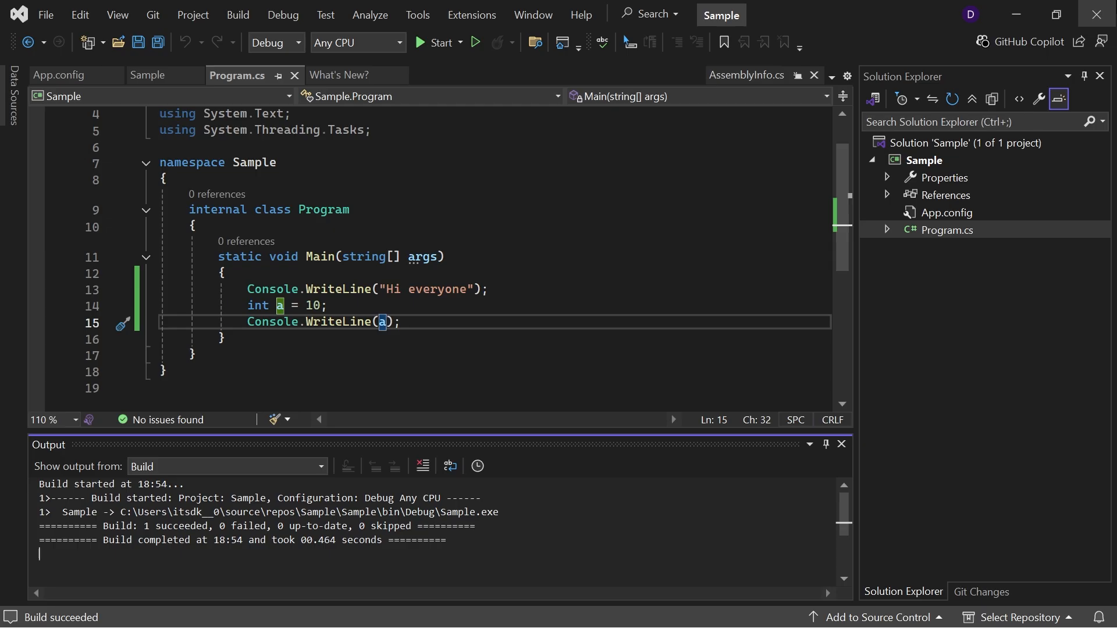
# Minimise the current window, find Visual Studio 2022 through the Windows search and pin it to the taskbar
pyautogui.click(1034, 8)
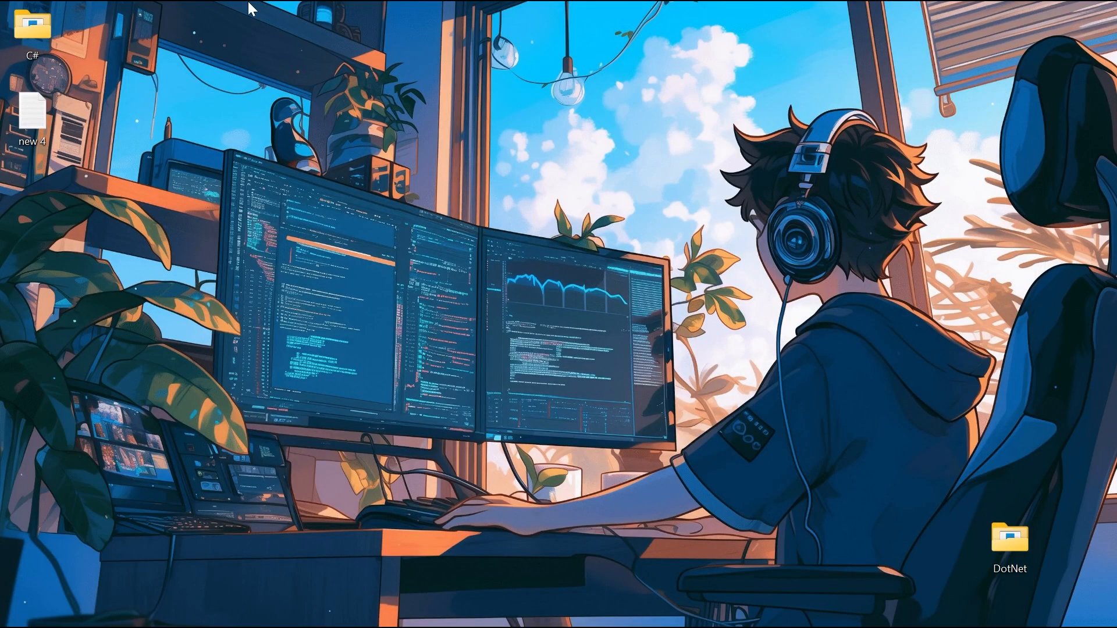
pyautogui.press('super')
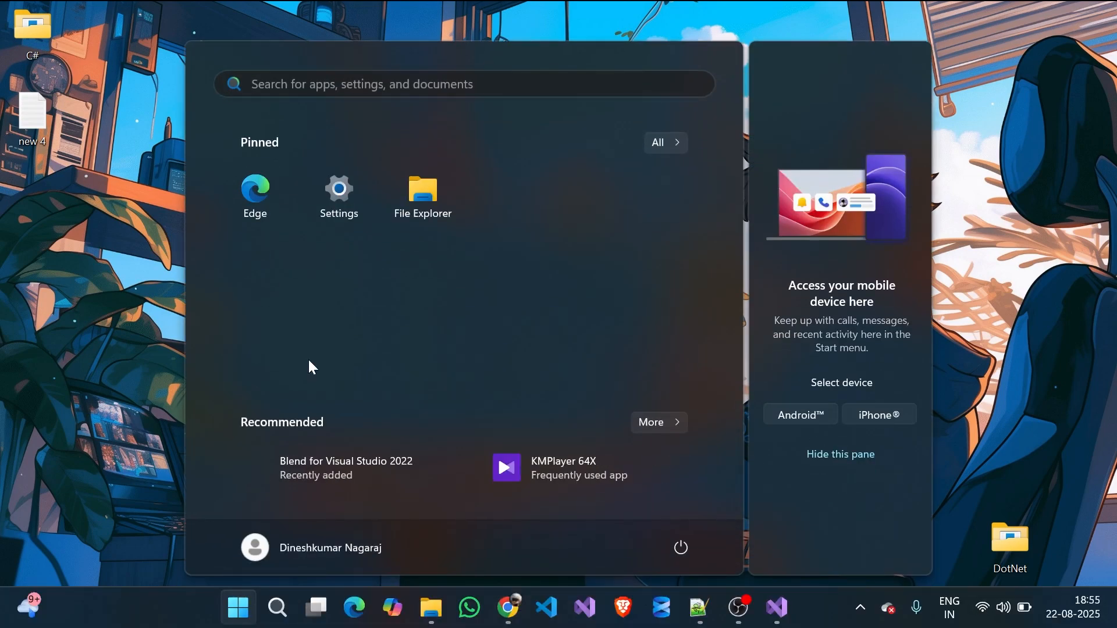
pyautogui.write('vi')
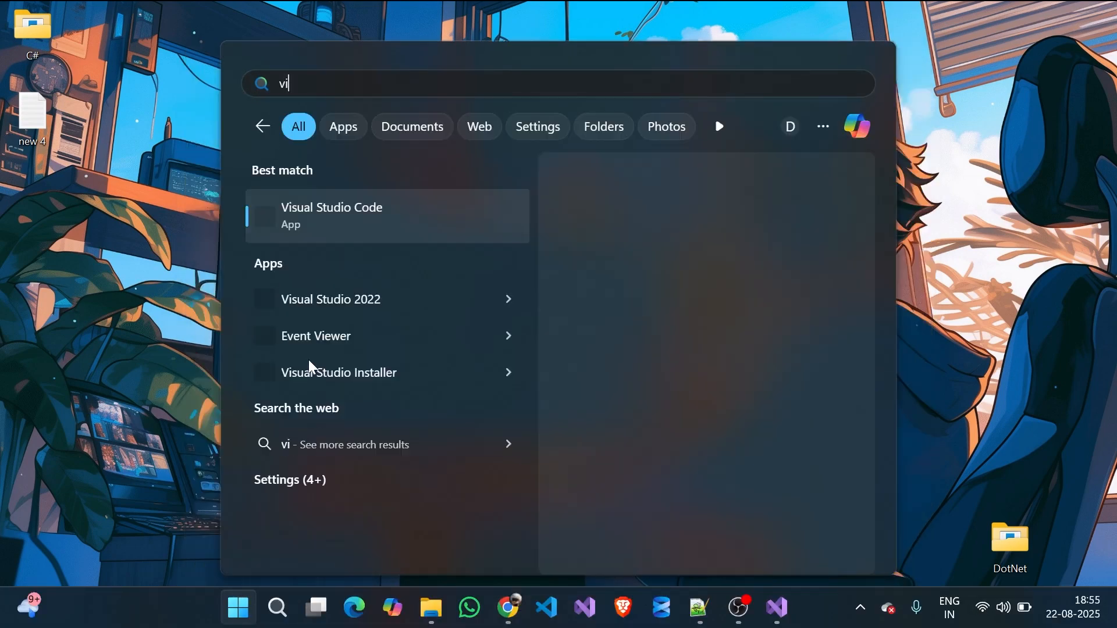
pyautogui.press('Down')
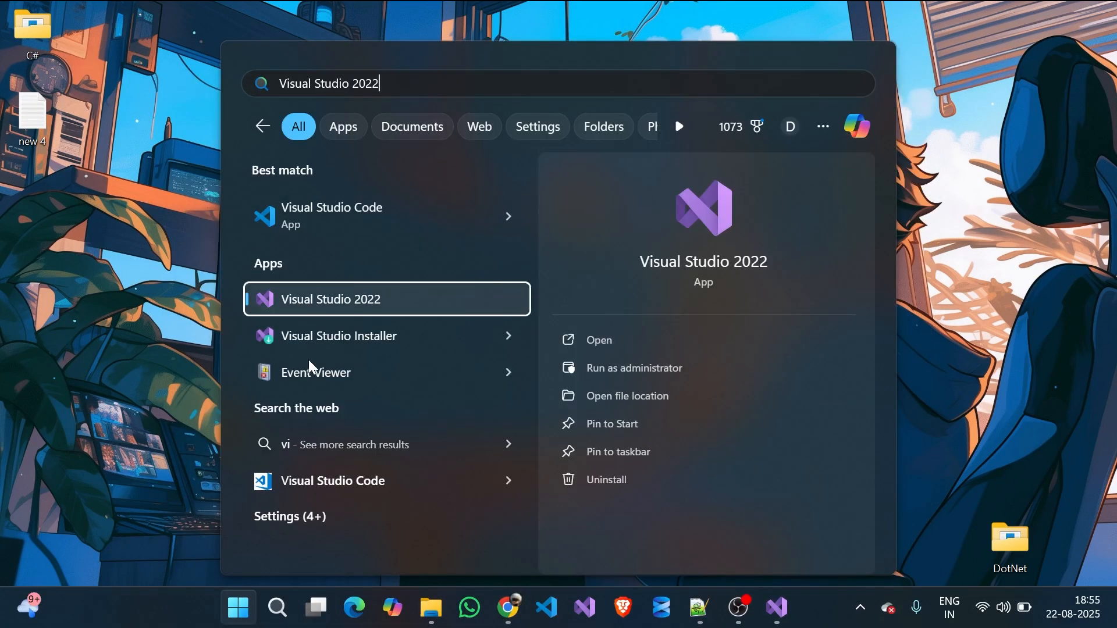
pyautogui.click(588, 460)
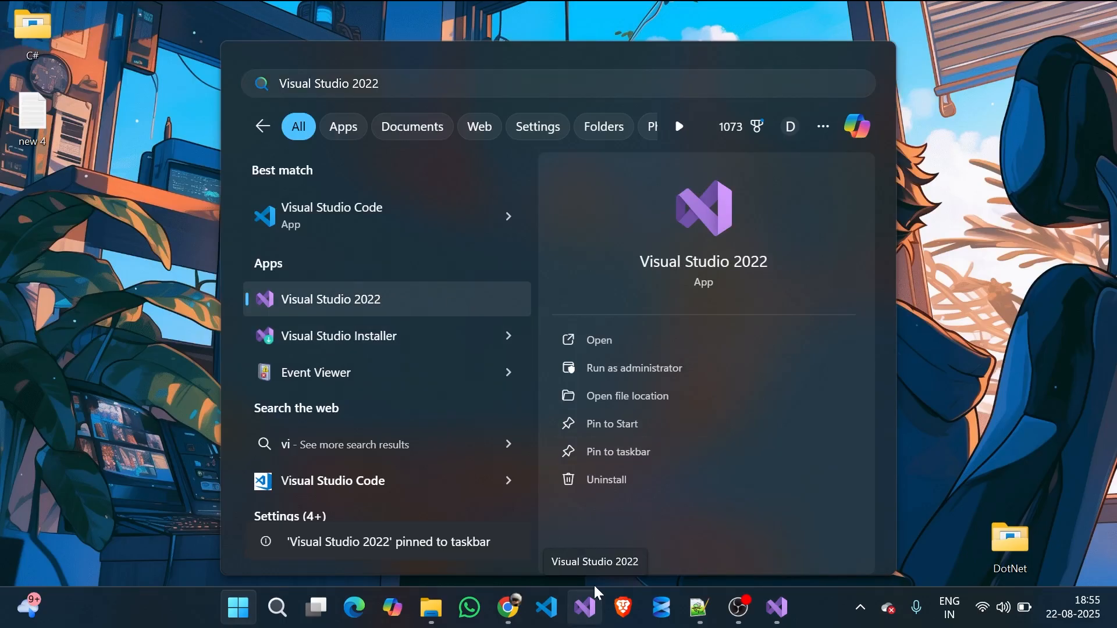
# Open the file location of Visual Studio 2022, copy its shortcut and paste it onto the desktop
pyautogui.click(638, 395)
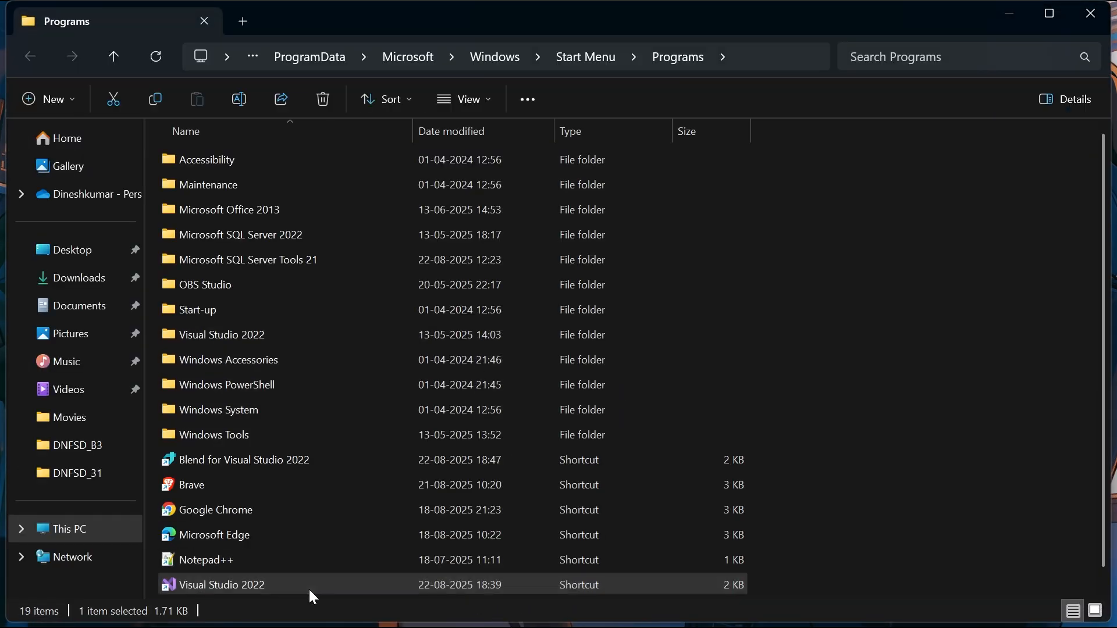
pyautogui.rightClick(308, 587)
pyautogui.click(384, 570)
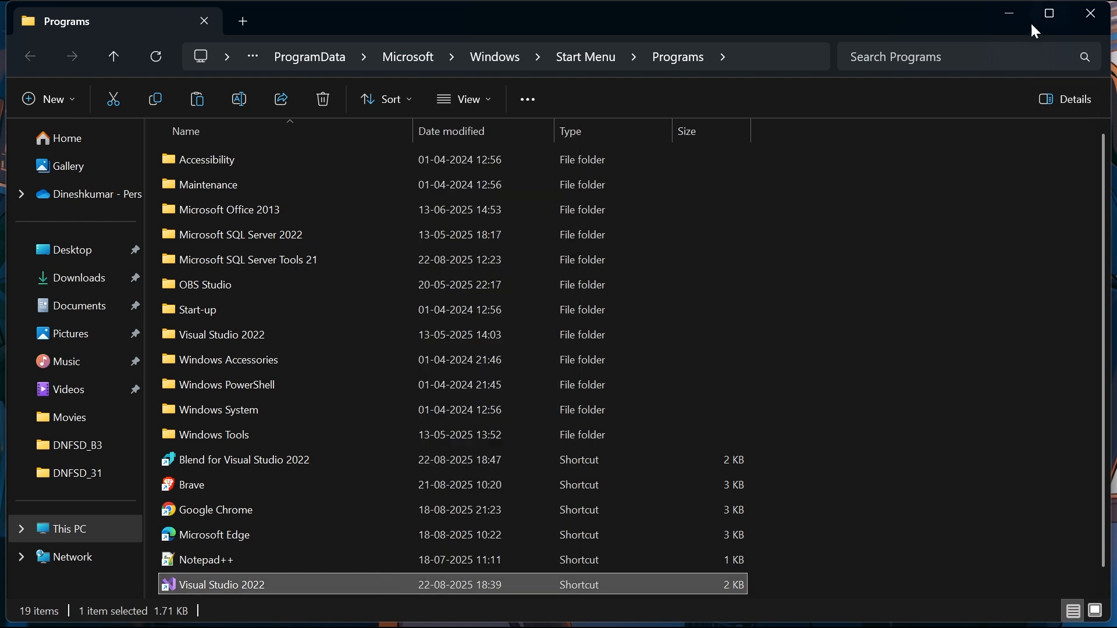
pyautogui.click(1011, 13)
pyautogui.hotkey('ctrl', 'v')
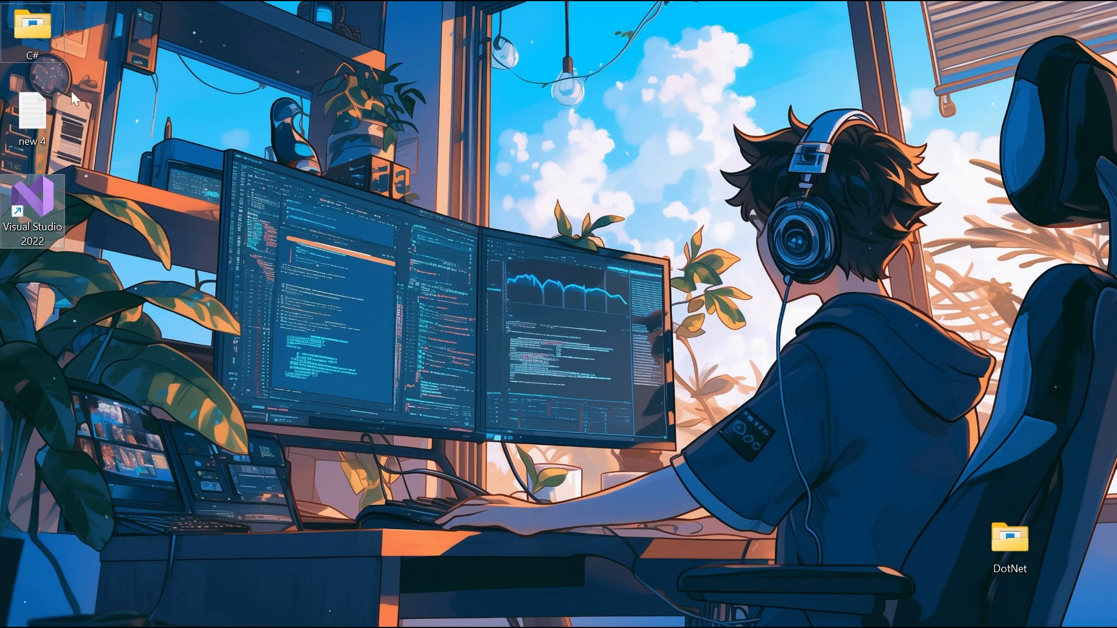
# Delete the C# folder, the new 4 file, the Visual Studio 2022 shortcut and the DotNet folder from the desktop
pyautogui.click(327, 280)
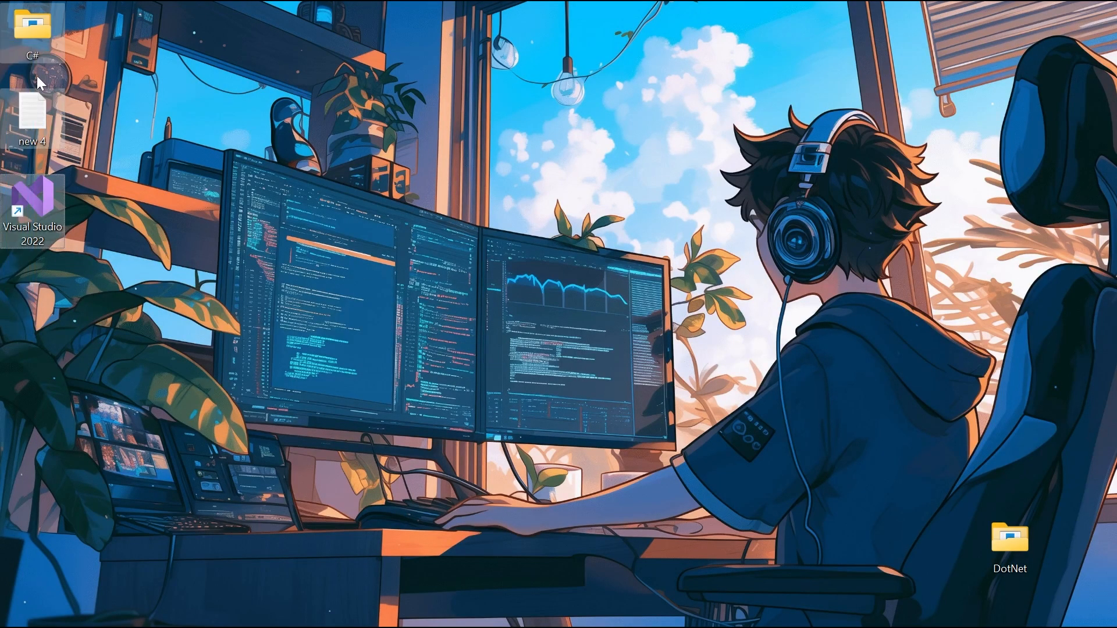
pyautogui.press('Delete')
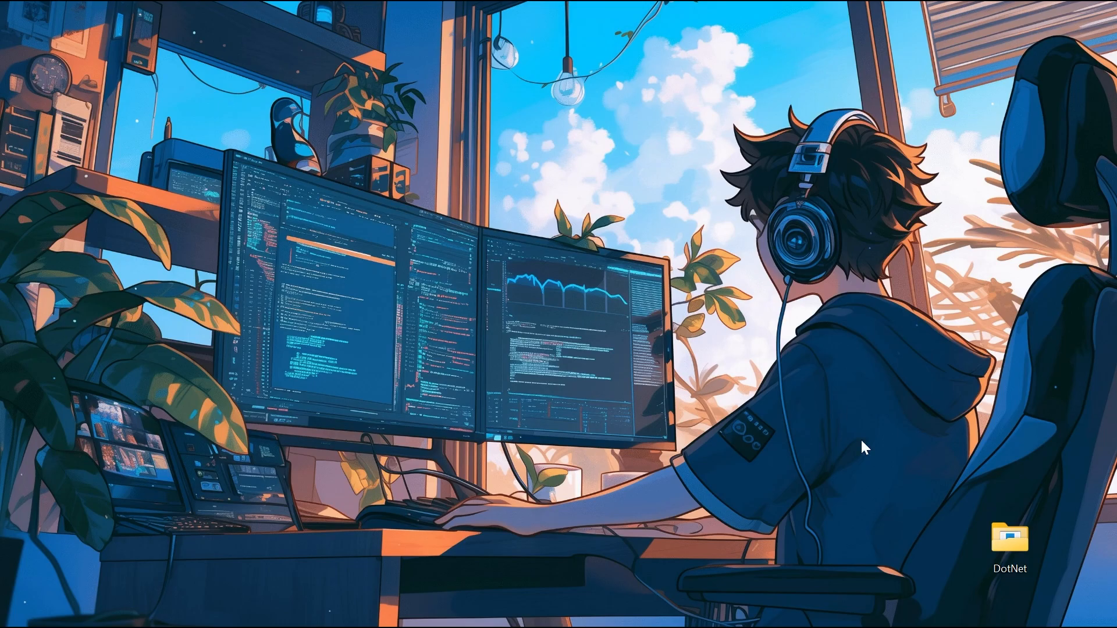
pyautogui.click(996, 529)
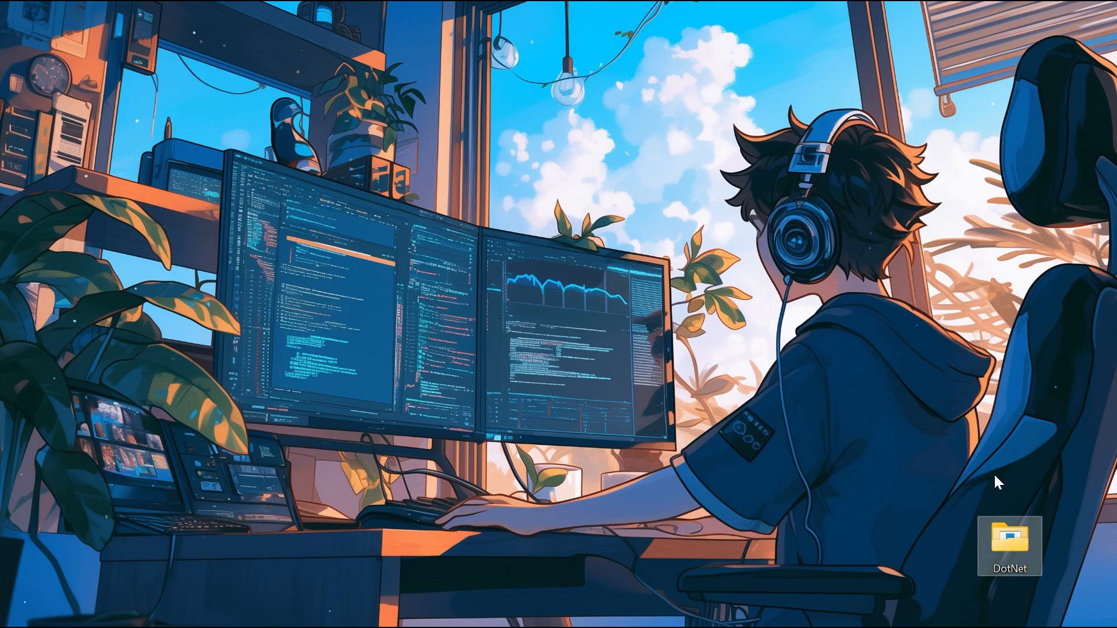
pyautogui.press('Delete')
# Switch back to the Sample project in Visual Studio and review the code in Program.cs
pyautogui.moveTo(482, 627)
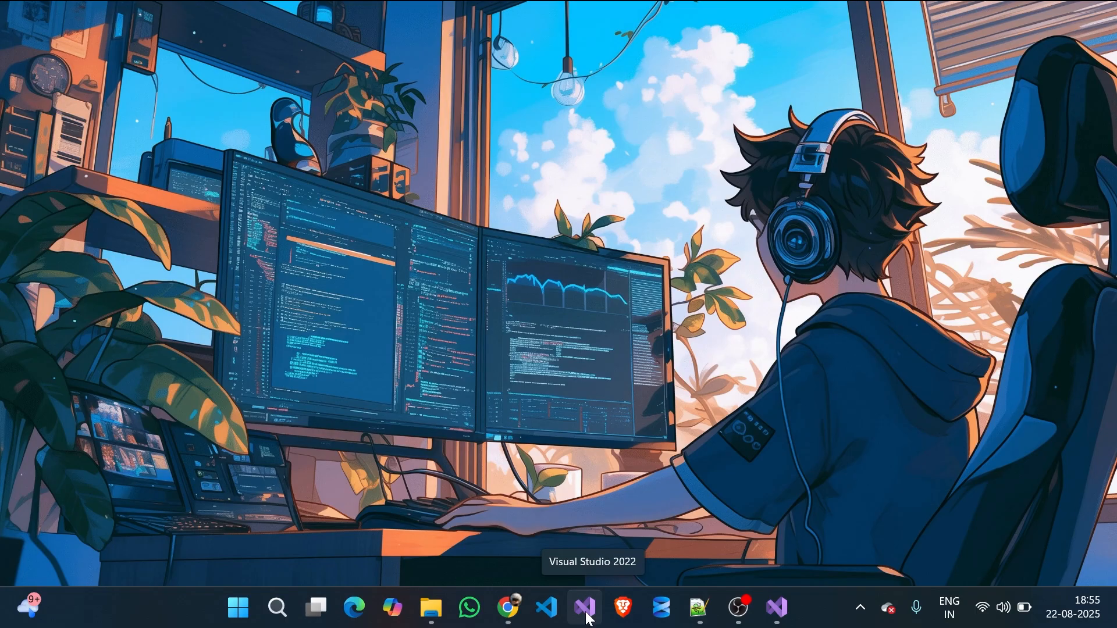
pyautogui.click(777, 607)
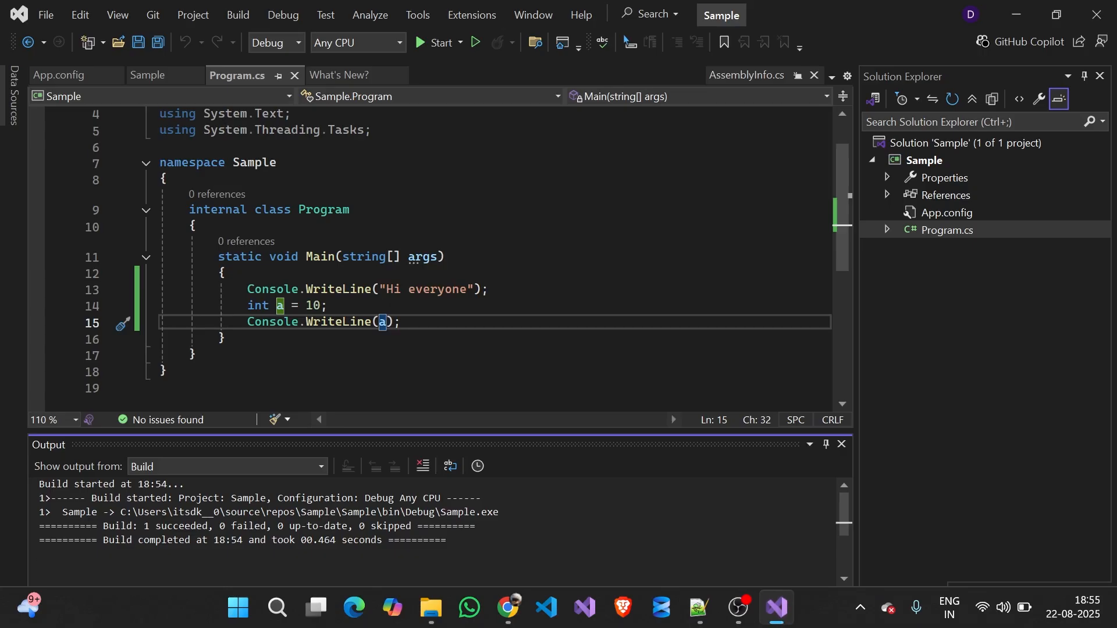
pyautogui.scroll(1, 436, 256)
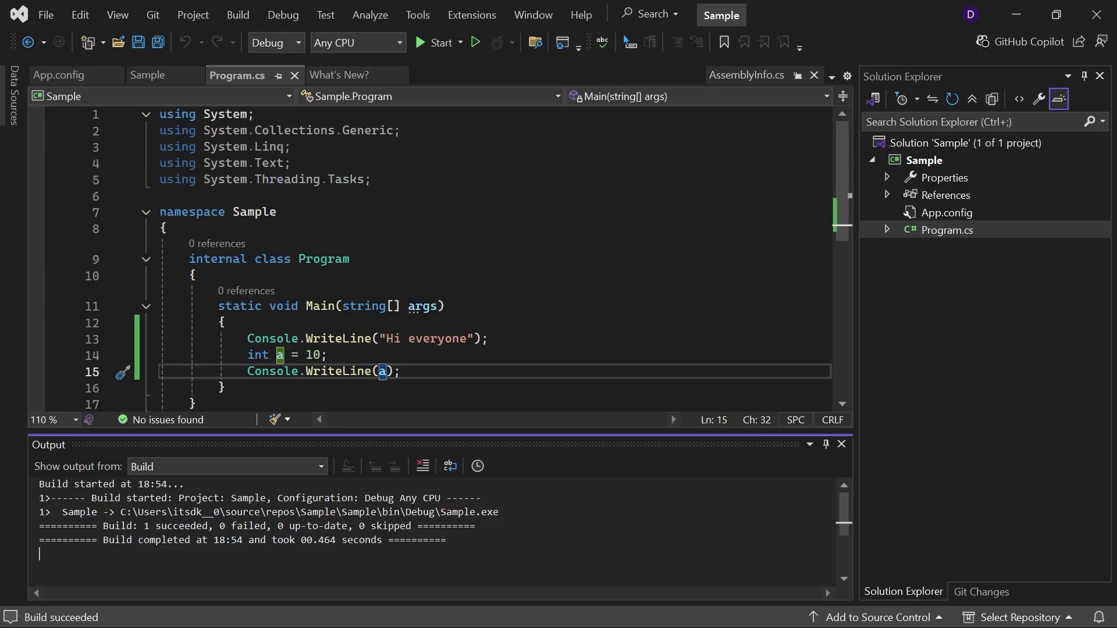
pyautogui.scroll(-2, 436, 256)
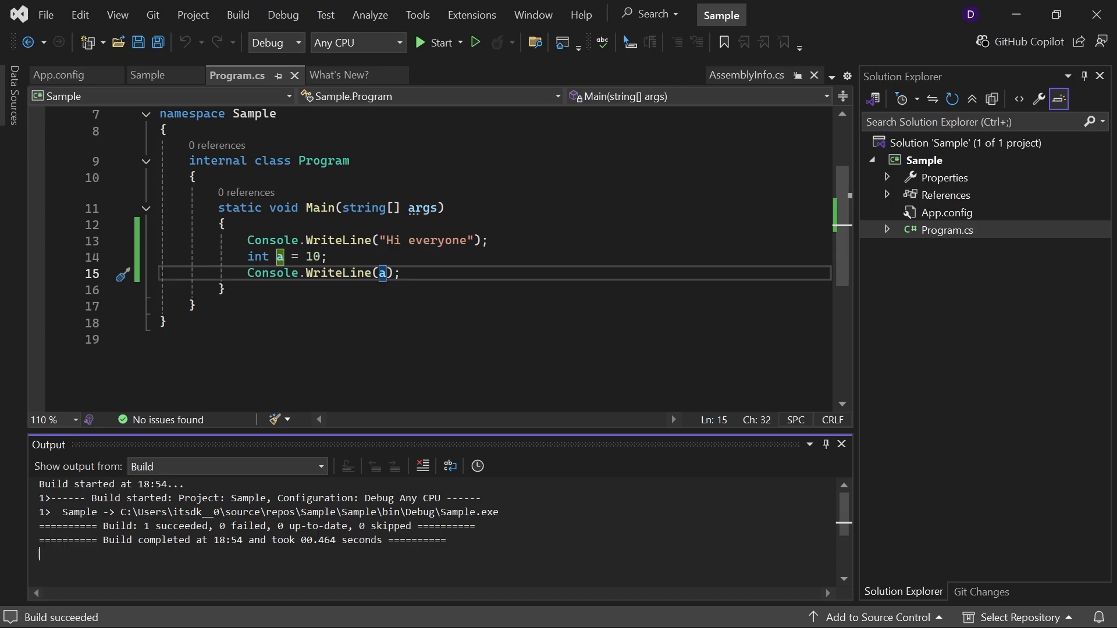